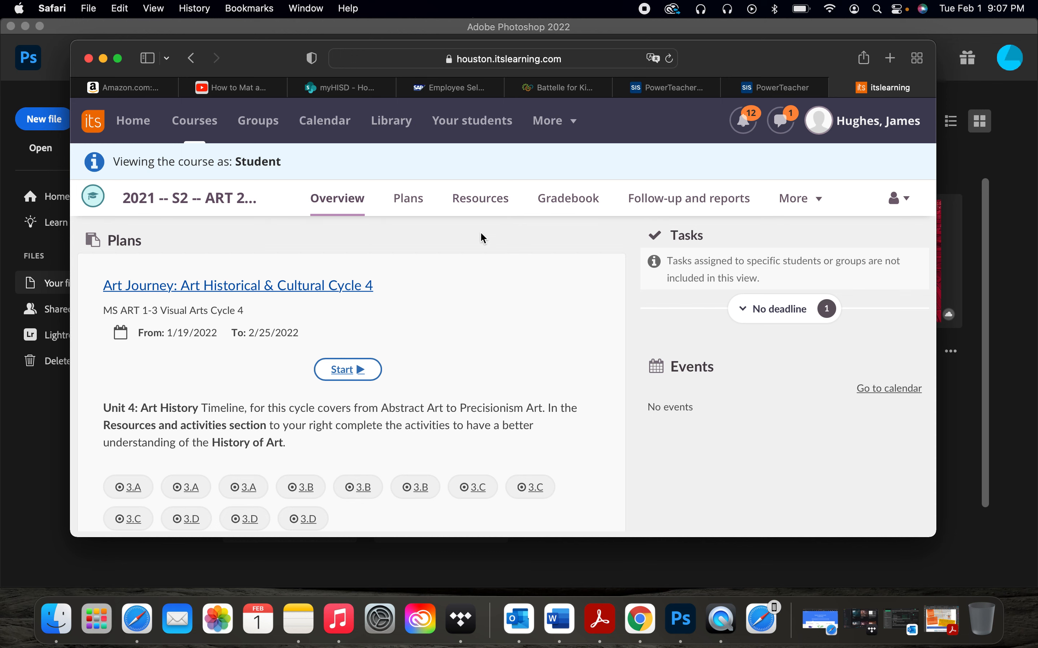
Step: Open the Photo Manipulation #2 - Broken Head assignment from the course resources
left_click(465, 210)
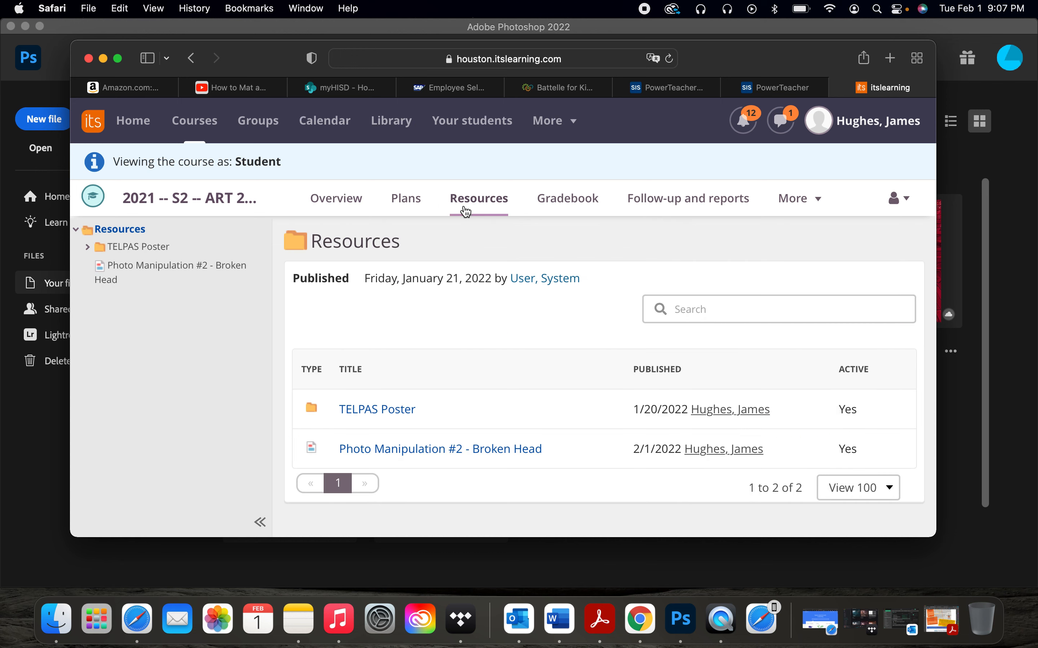
left_click(462, 458)
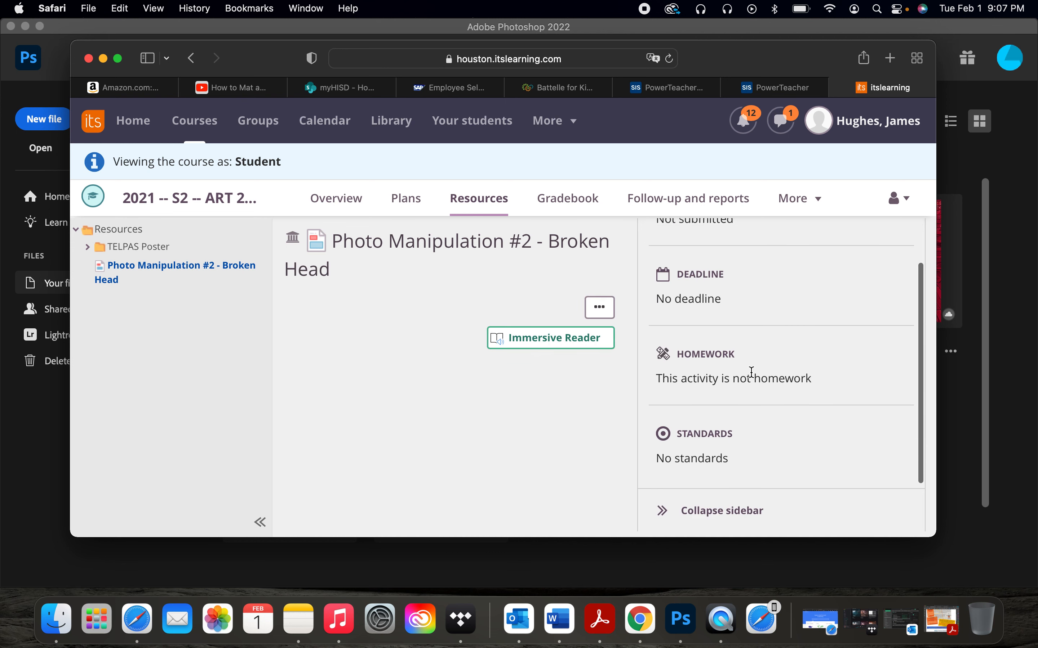
scroll(575, 415, "down", 2)
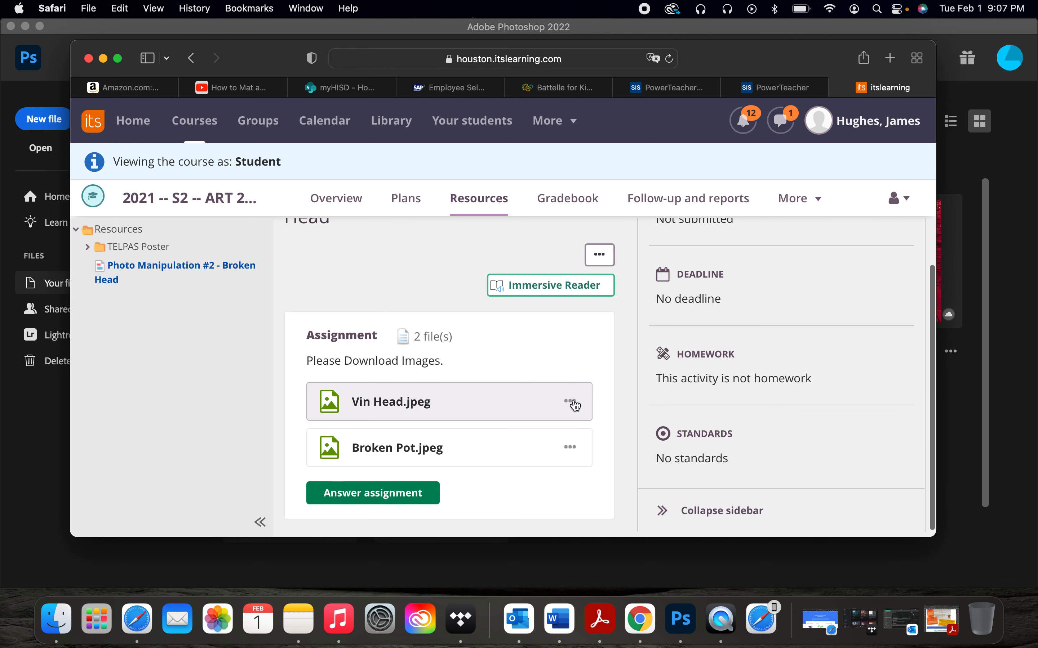
Step: Download the assignment images Vin Head.jpeg and Broken Pot.jpeg
left_click(574, 401)
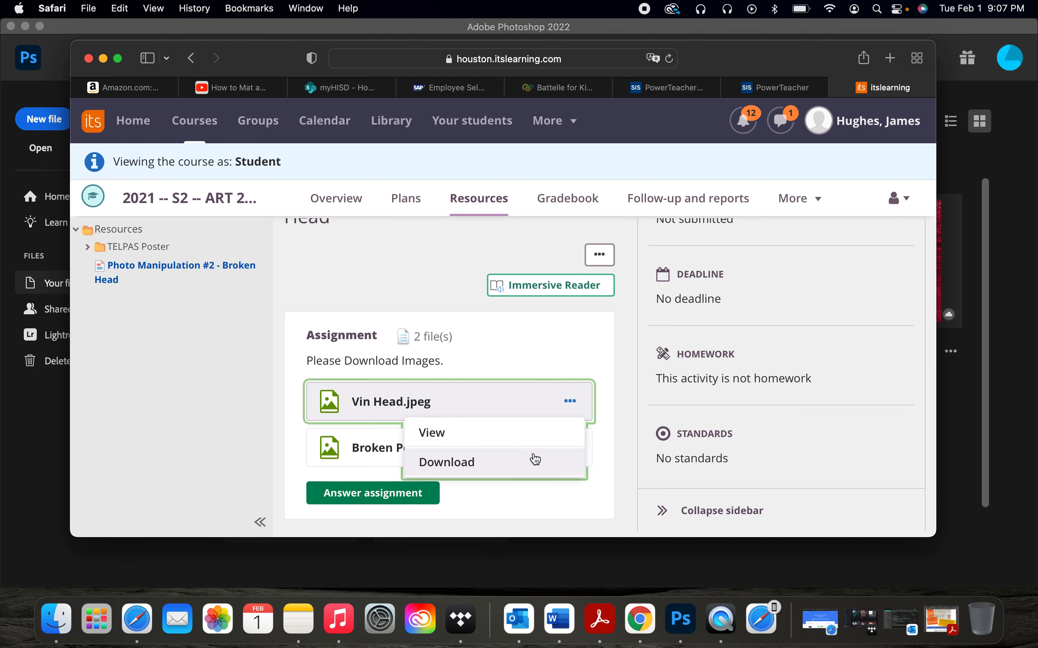
left_click(612, 455)
left_click(570, 446)
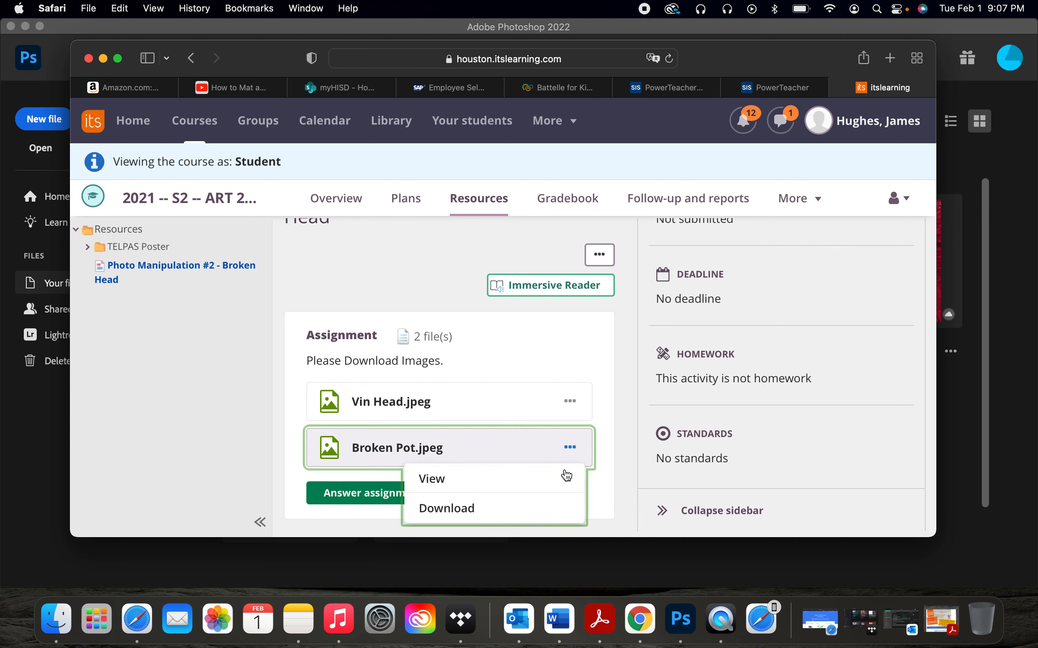
left_click(615, 486)
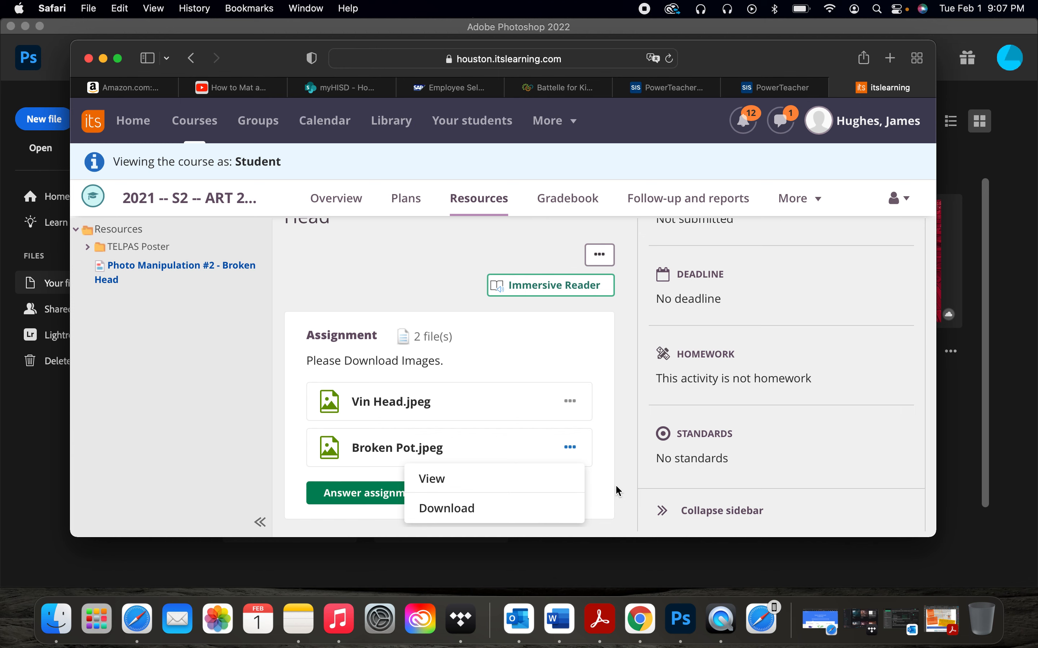
Step: Switch to Photoshop and open Vin Head.jpeg from the Desktop folder
left_click(683, 623)
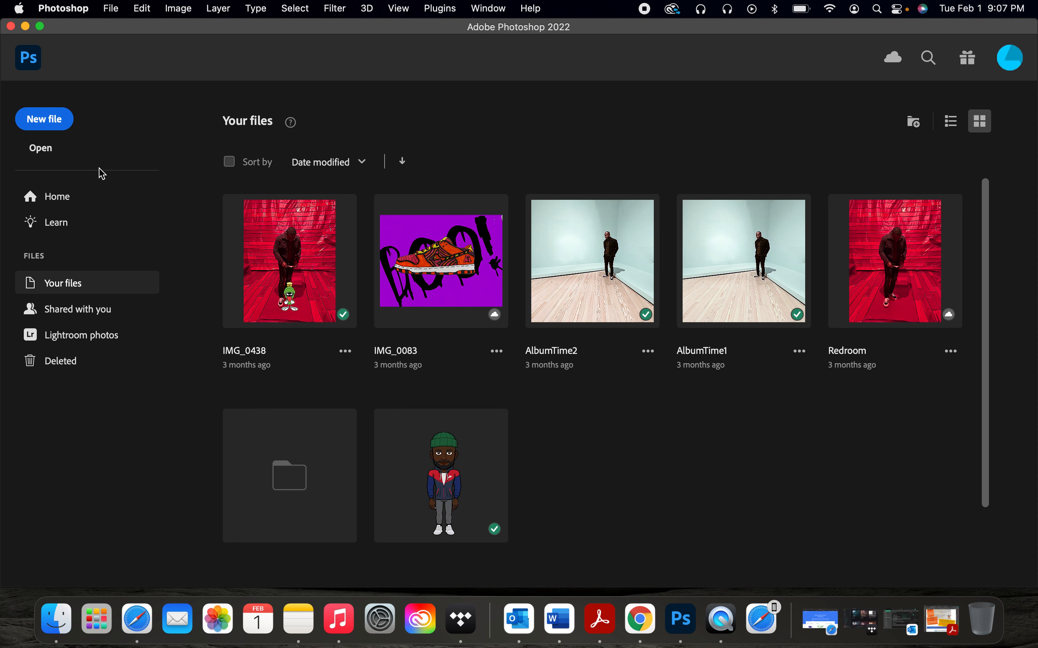
left_click(46, 157)
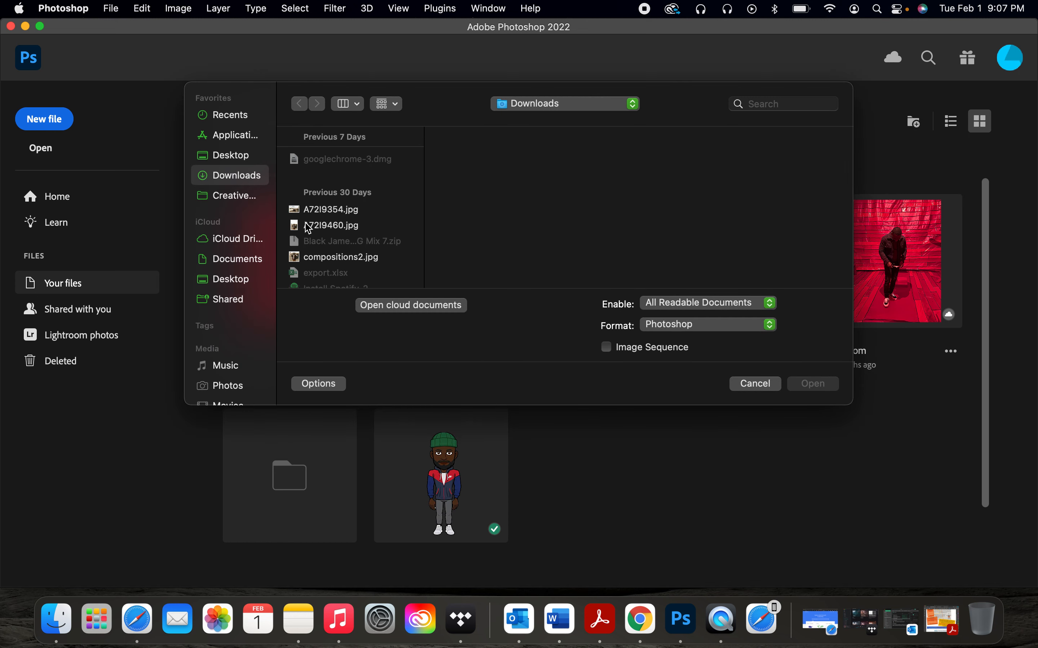
left_click(239, 155)
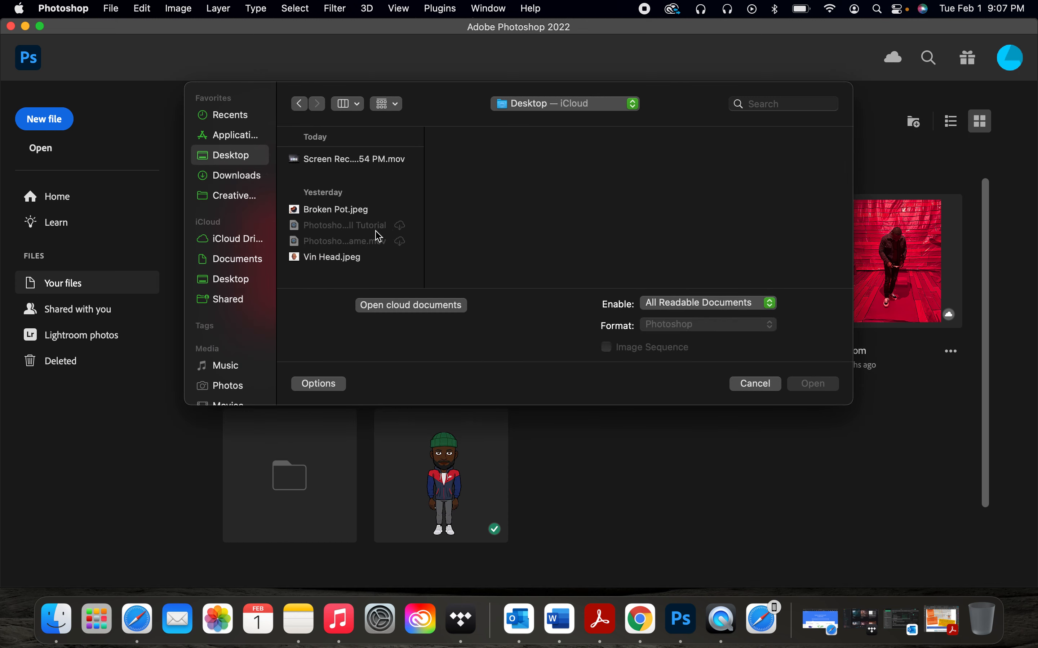
left_click(361, 260)
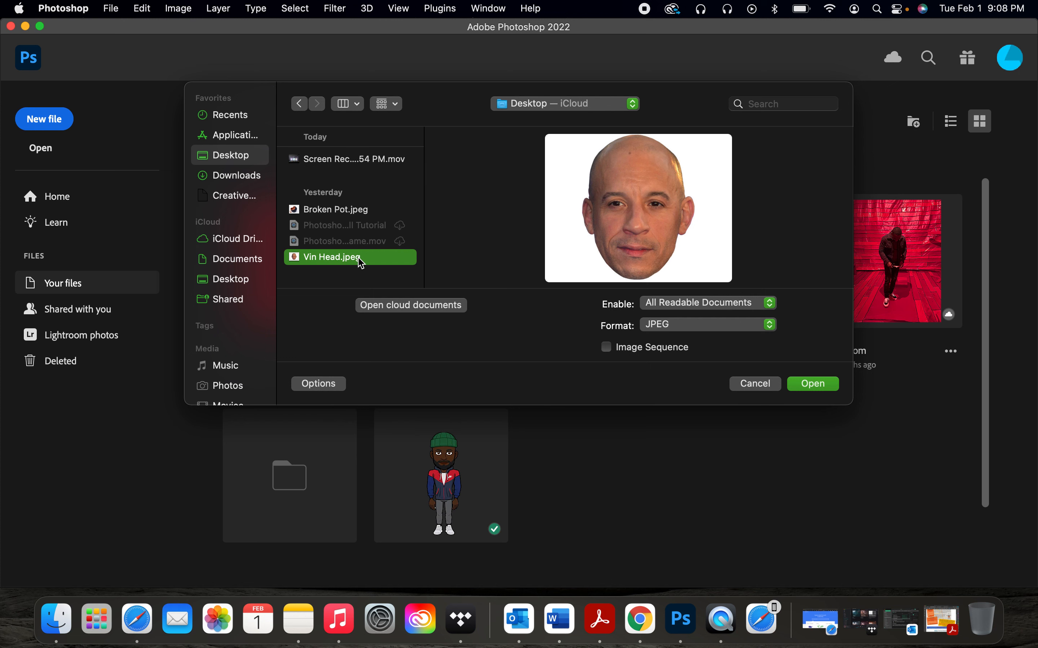
left_click(814, 388)
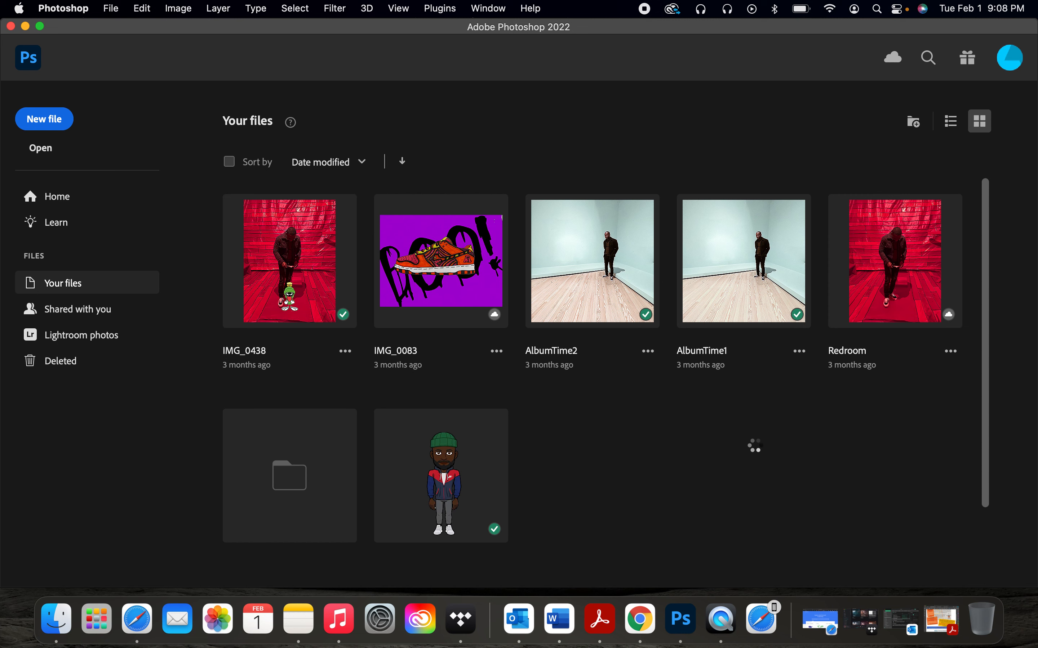
Step: Add a Solid Color fill layer set to white (ffffff)
scroll(755, 448, "up", 6)
scroll(709, 377, "left", 1)
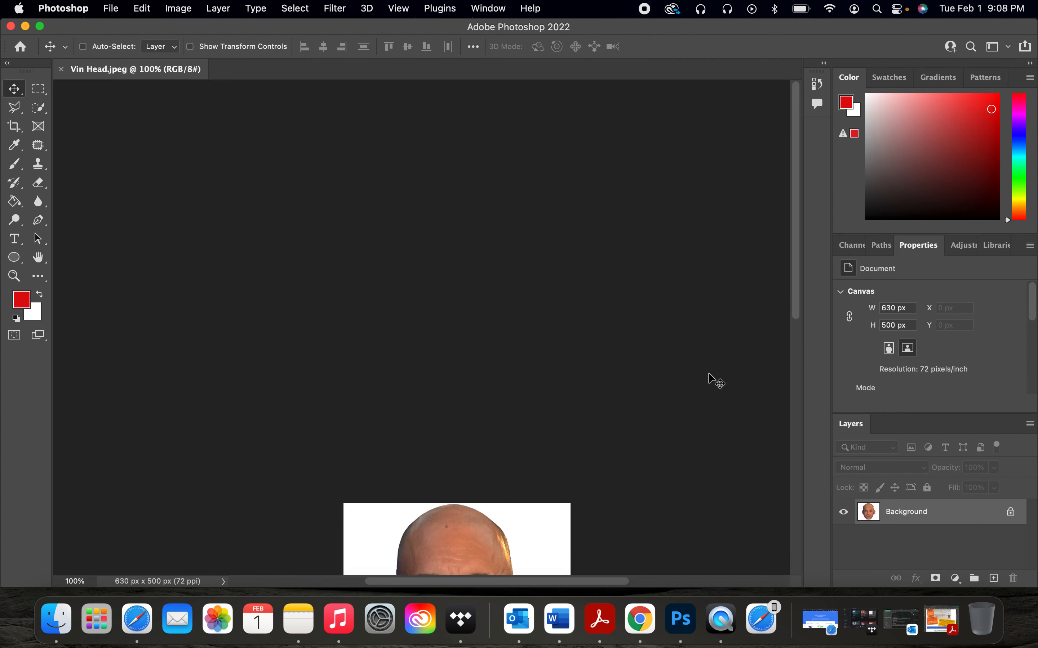
scroll(711, 379, "down", 9)
scroll(715, 381, "up", 5)
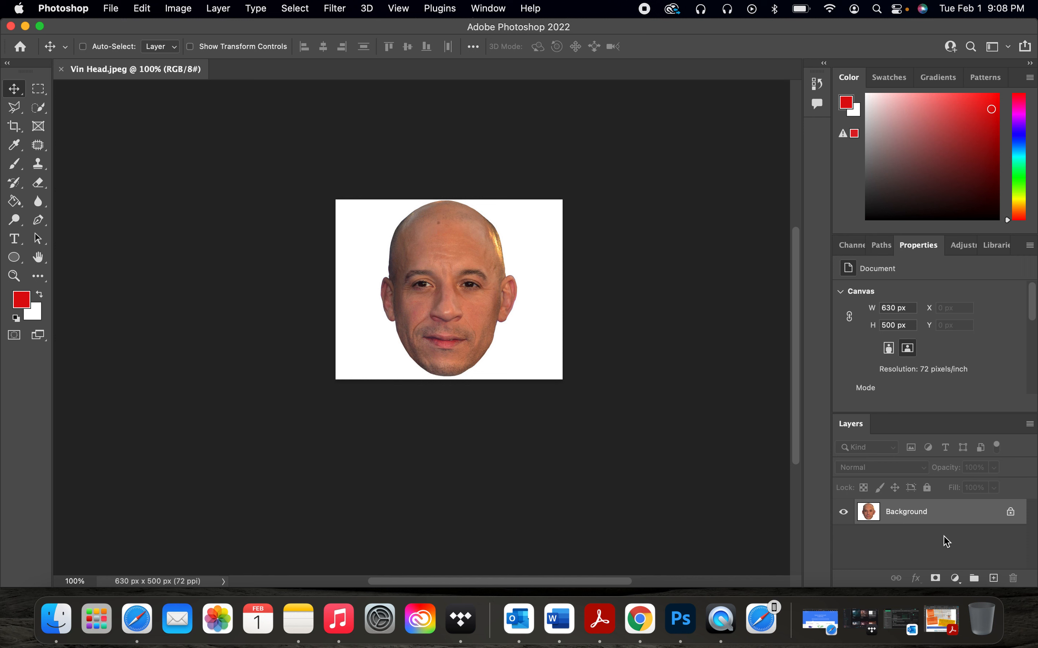
left_click(955, 579)
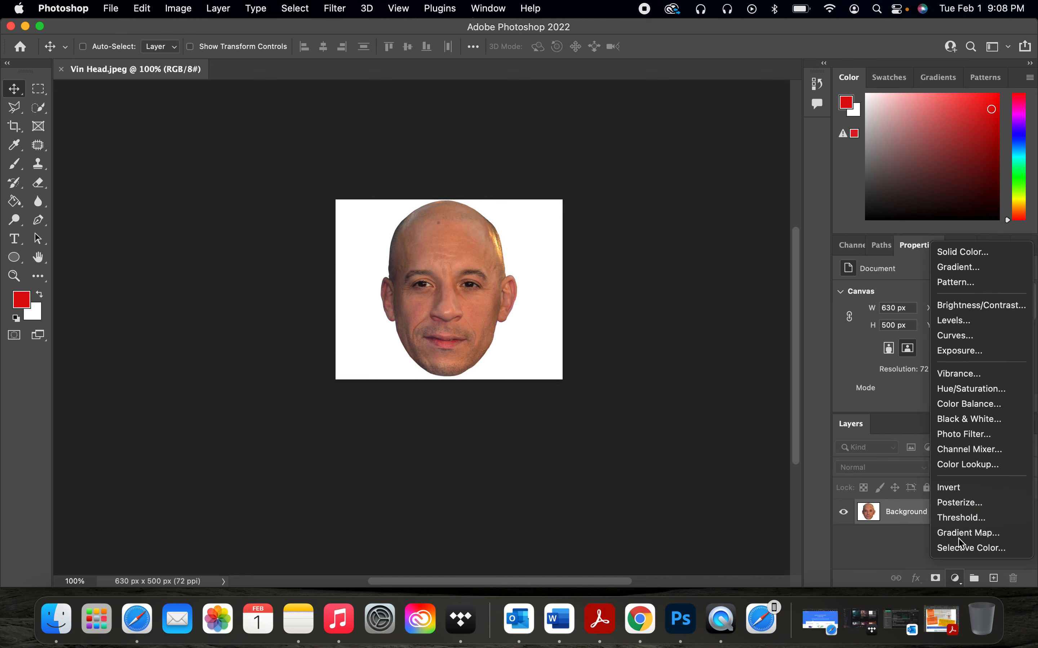
left_click(971, 256)
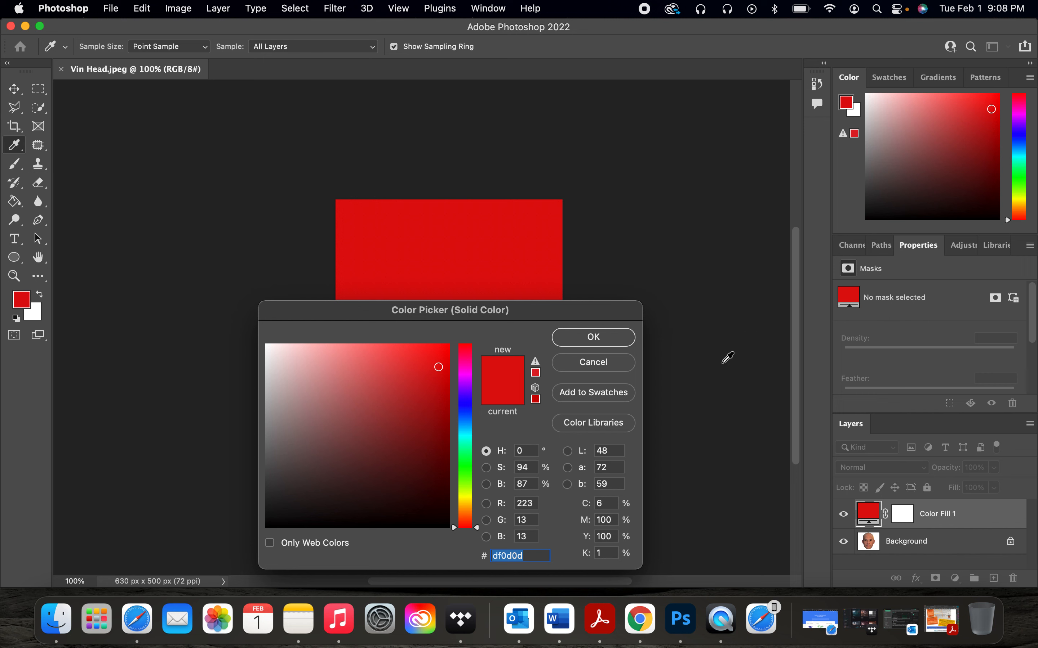
left_click_drag(331, 377, 225, 308)
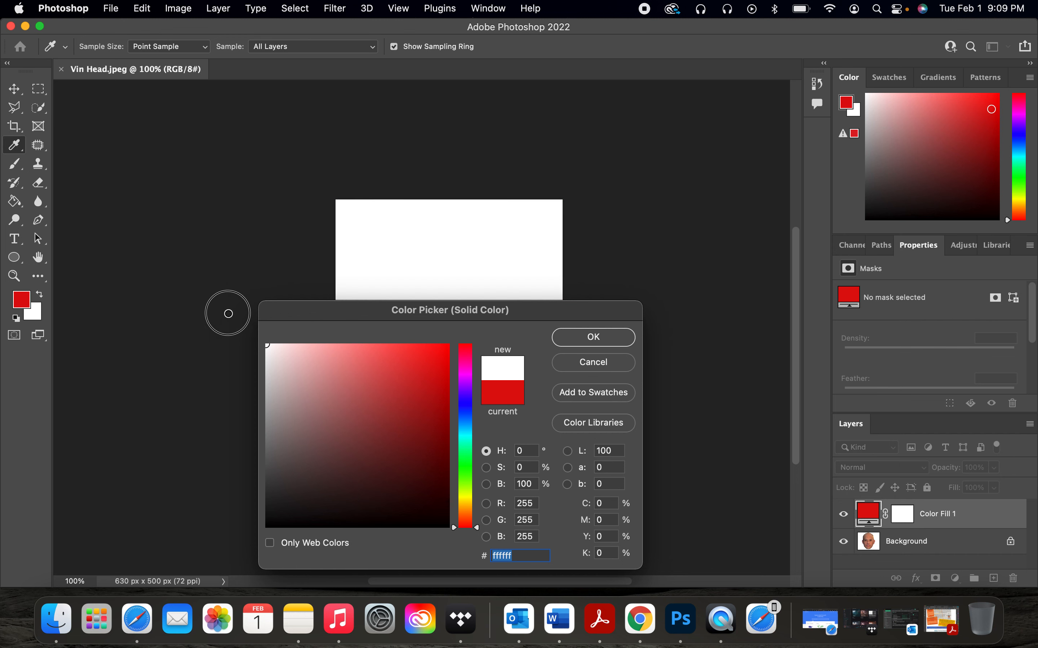
left_click(606, 346)
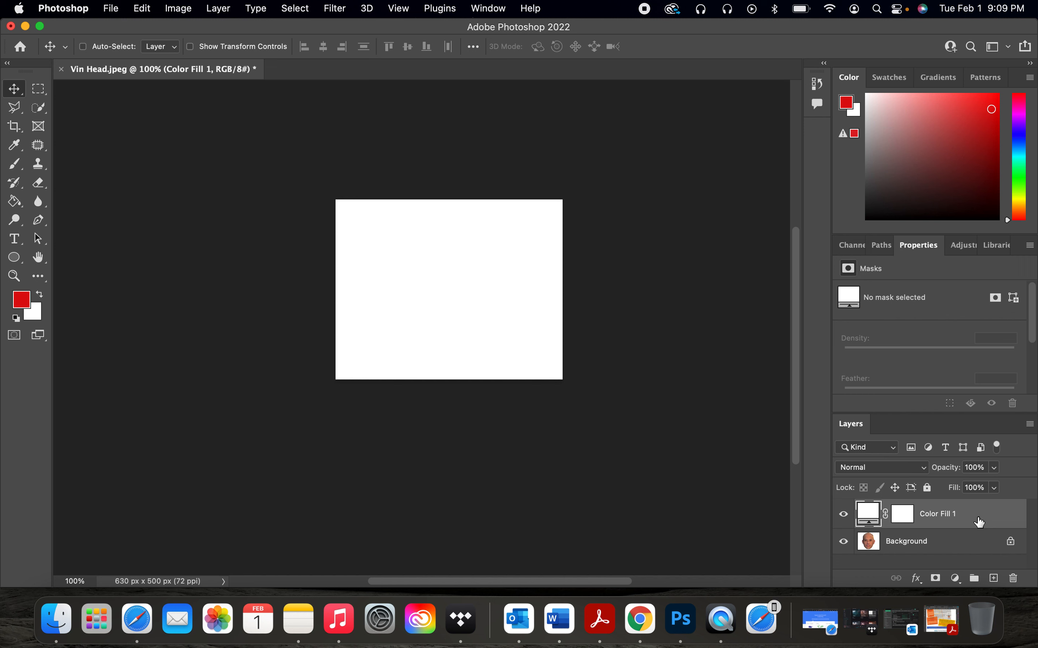
Step: Rasterize the Color Fill 1 layer
right_click(981, 522)
mouse_move(904, 592)
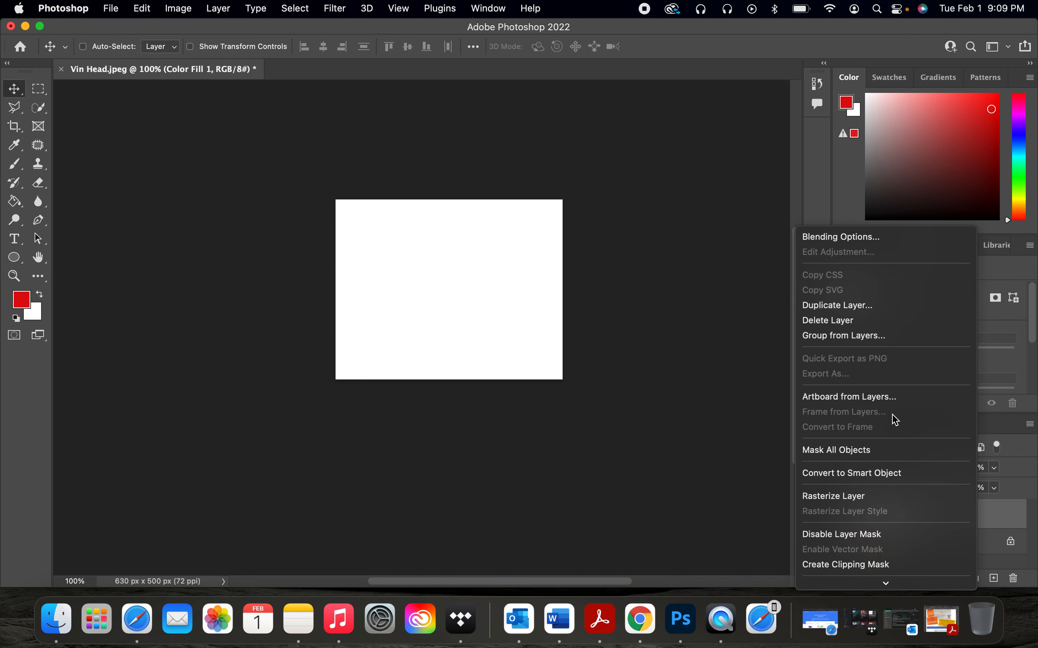
left_click(882, 501)
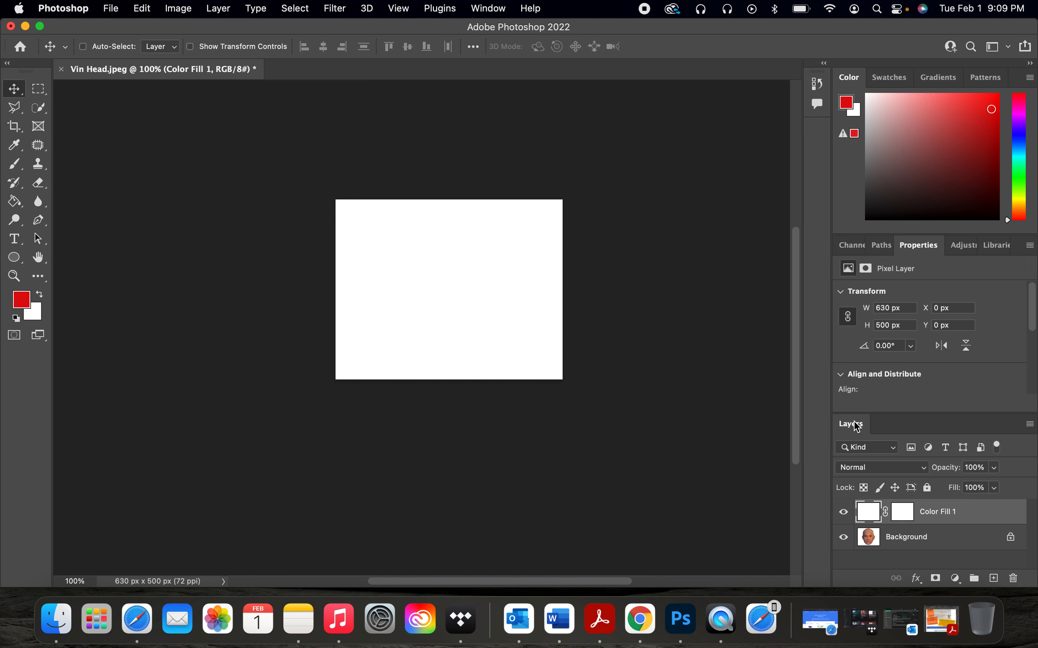
Step: Unlock the Background layer containing the head photo
left_click_drag(982, 518, 949, 504)
mouse_move(951, 543)
left_mouse_down()
mouse_move(947, 493)
mouse_move(934, 489)
mouse_move(932, 552)
left_mouse_up()
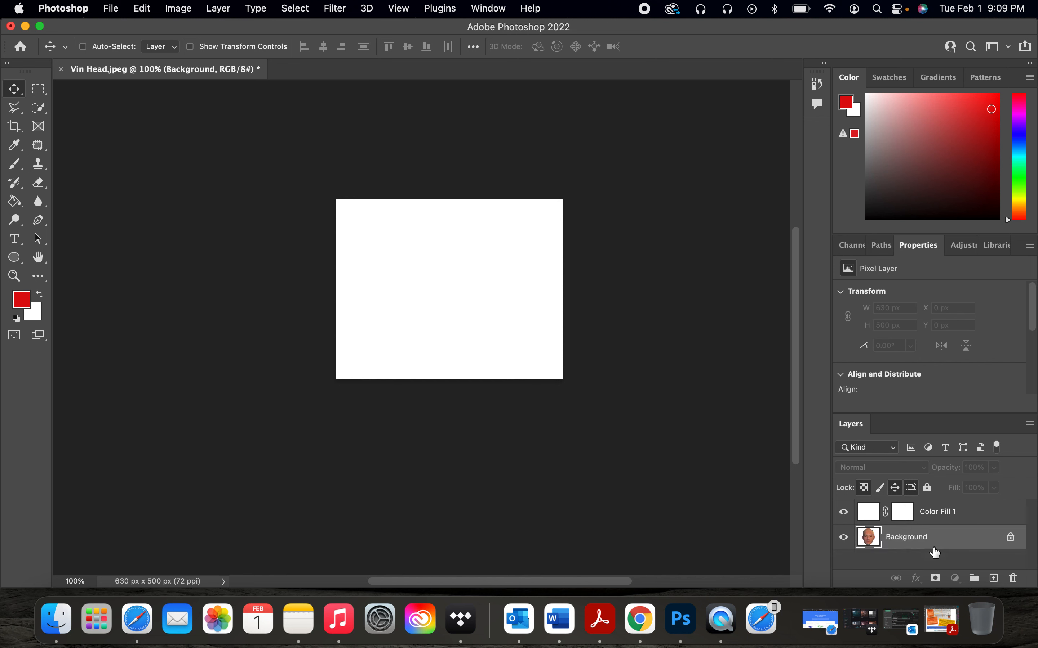
left_click(1013, 544)
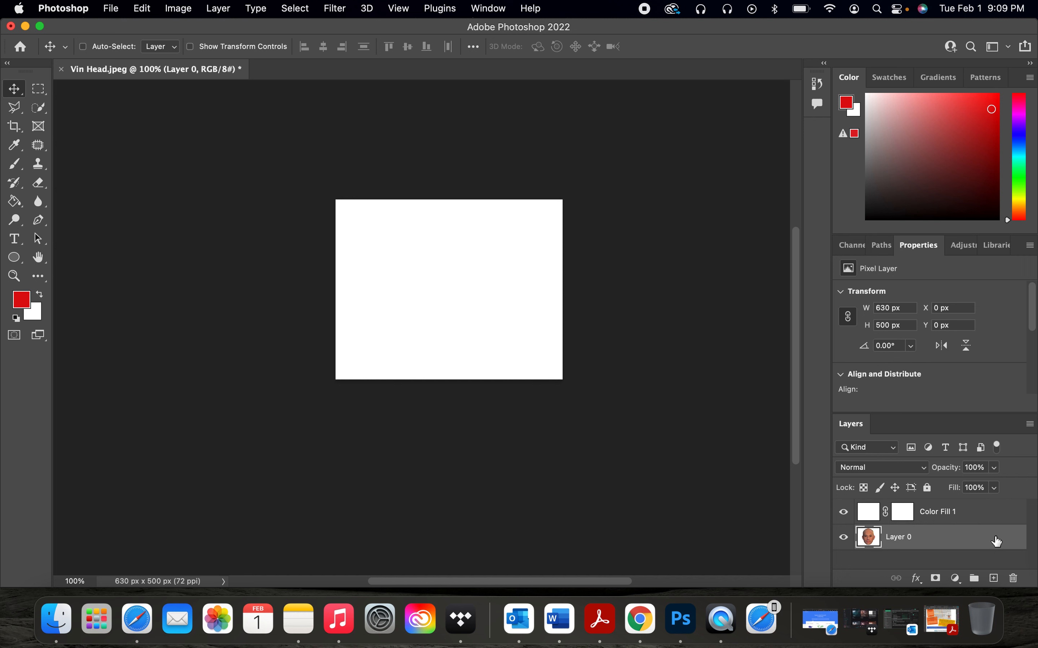
key("super+z")
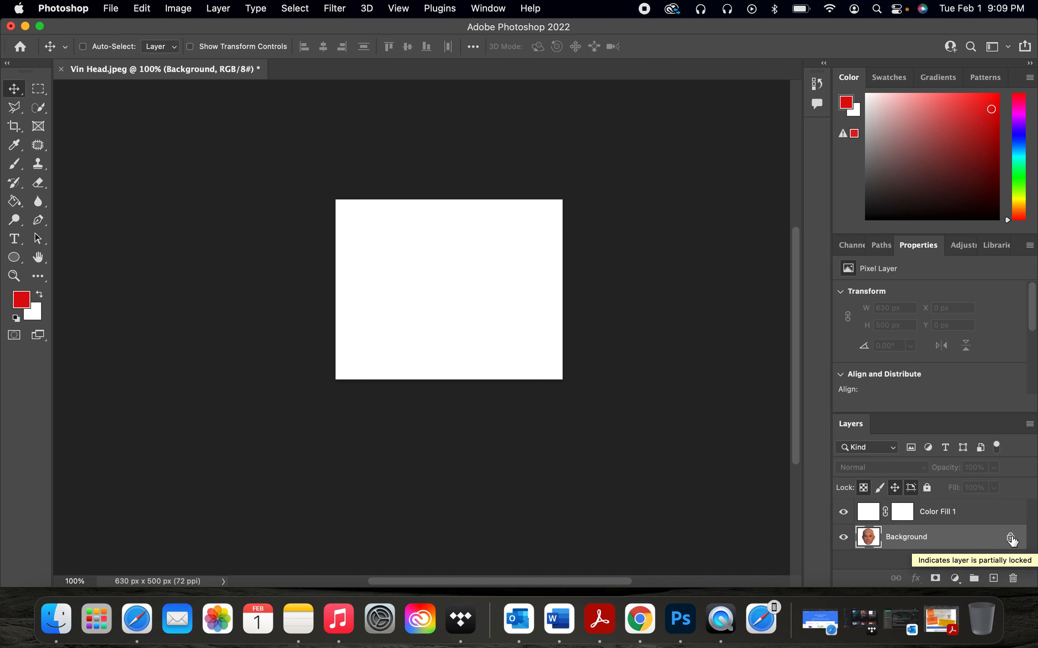
left_click(1010, 538)
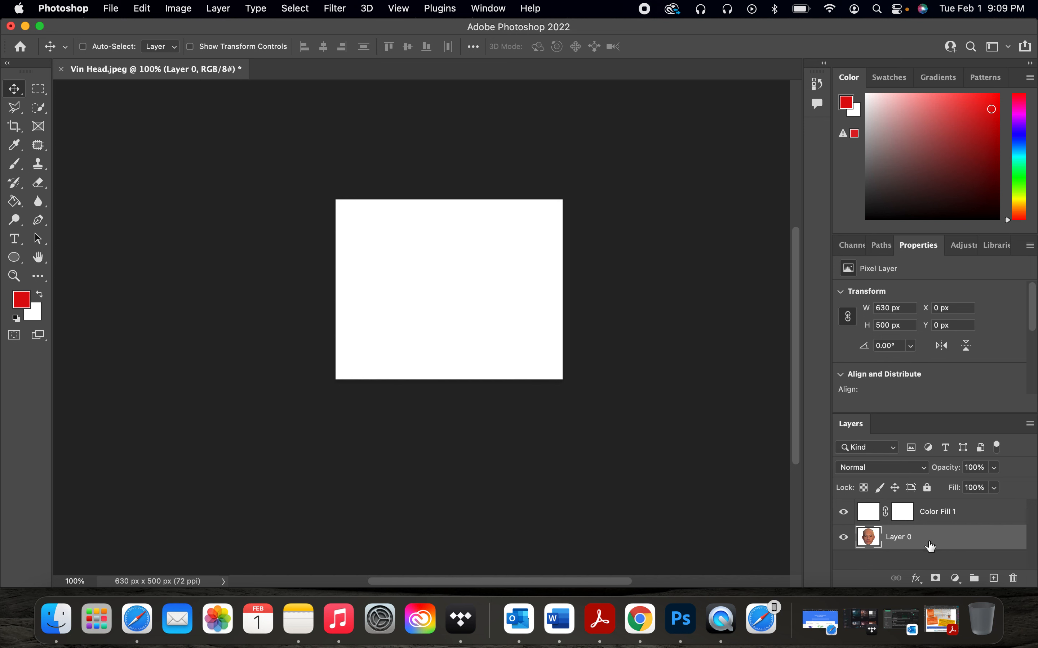
Step: Move the color fill layer below the head layer and hide the fill layer
left_click_drag(949, 515, 947, 552)
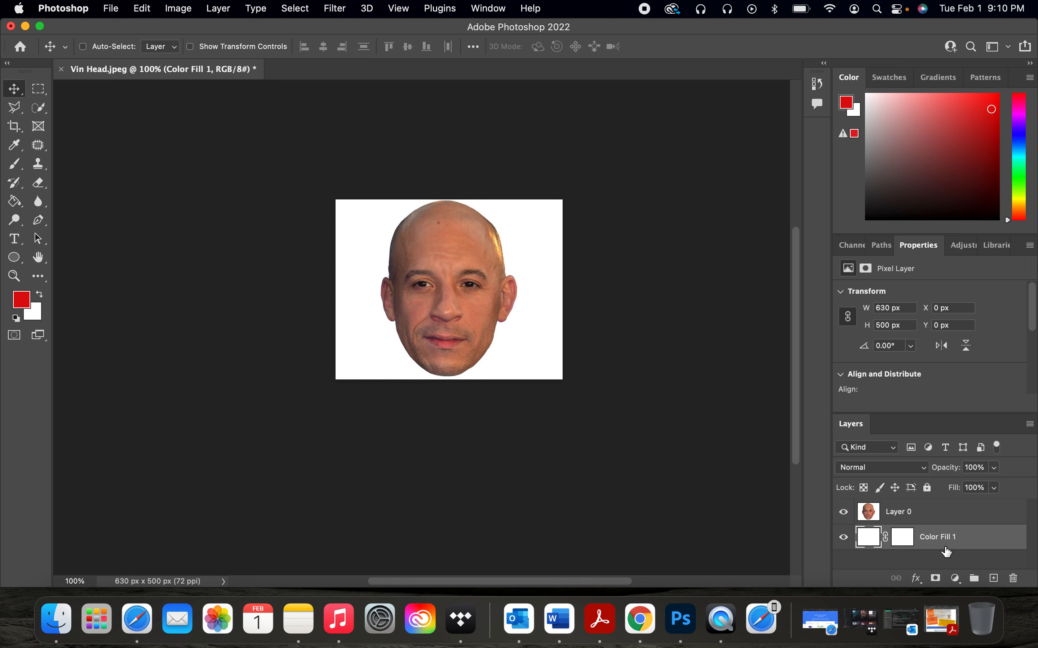
left_click(847, 541)
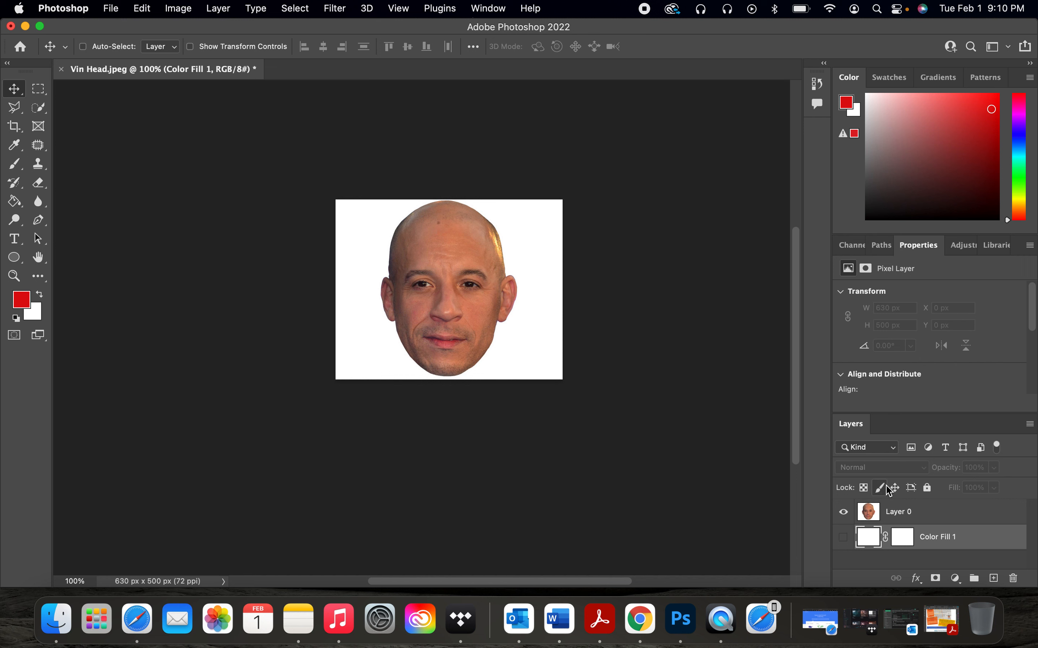
Step: Select the white background around the head with the Magic Wand, delete it, and deselect
left_click(969, 515)
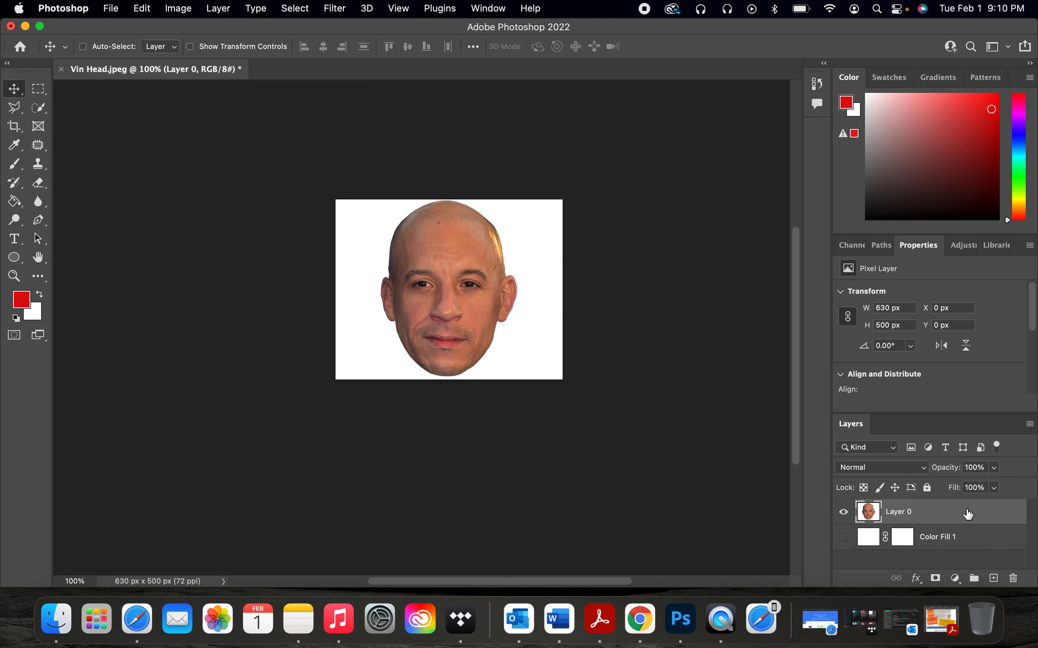
left_click(43, 112)
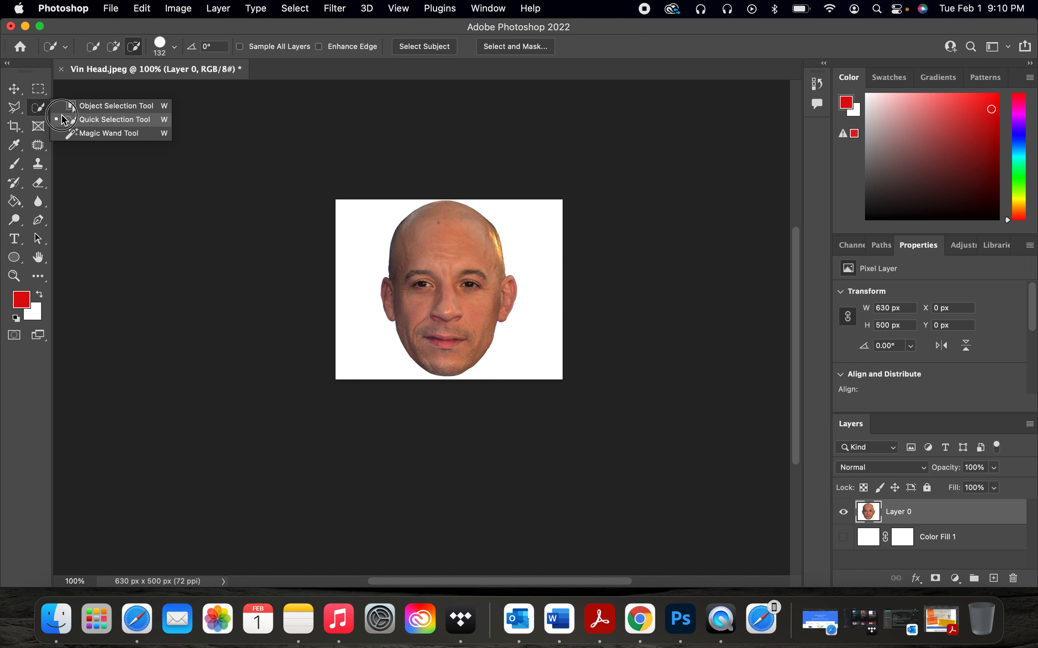
left_click(73, 132)
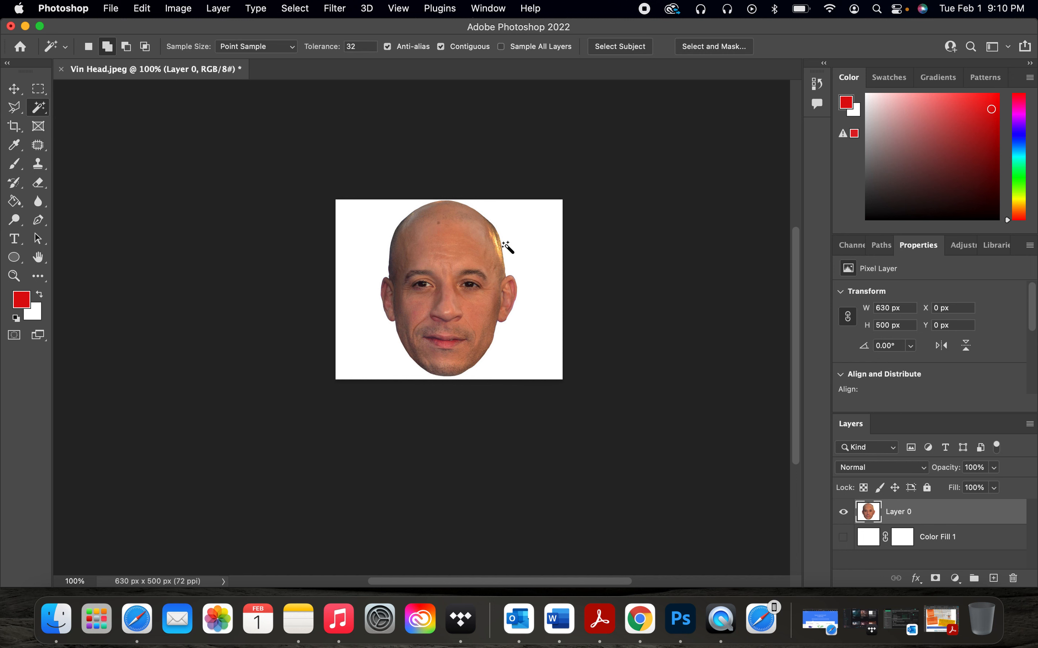
left_click(530, 248)
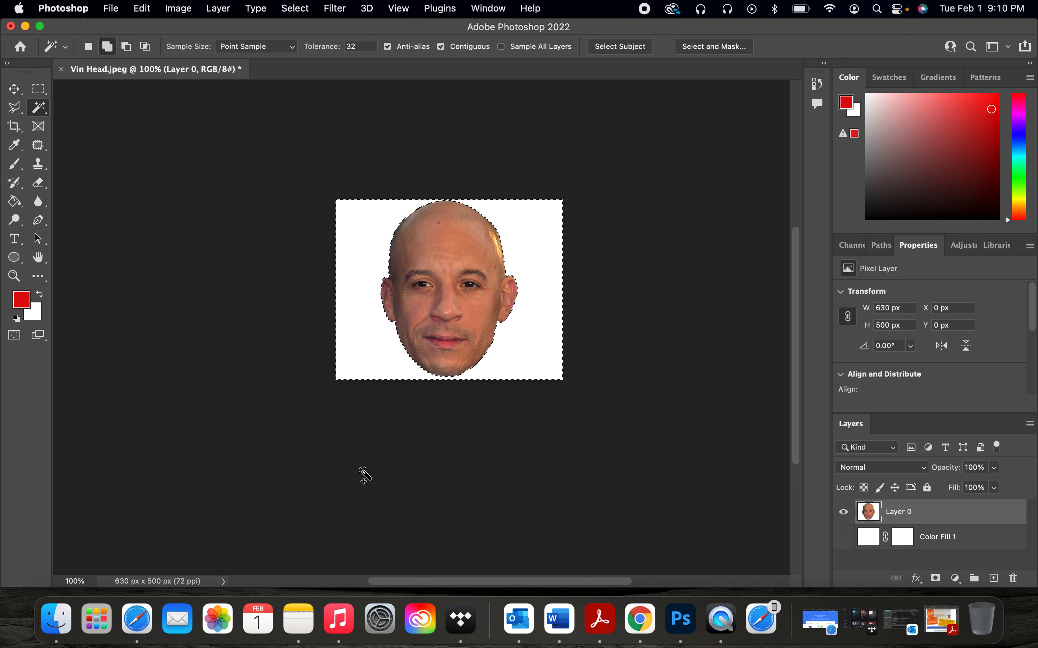
key("BackSpace")
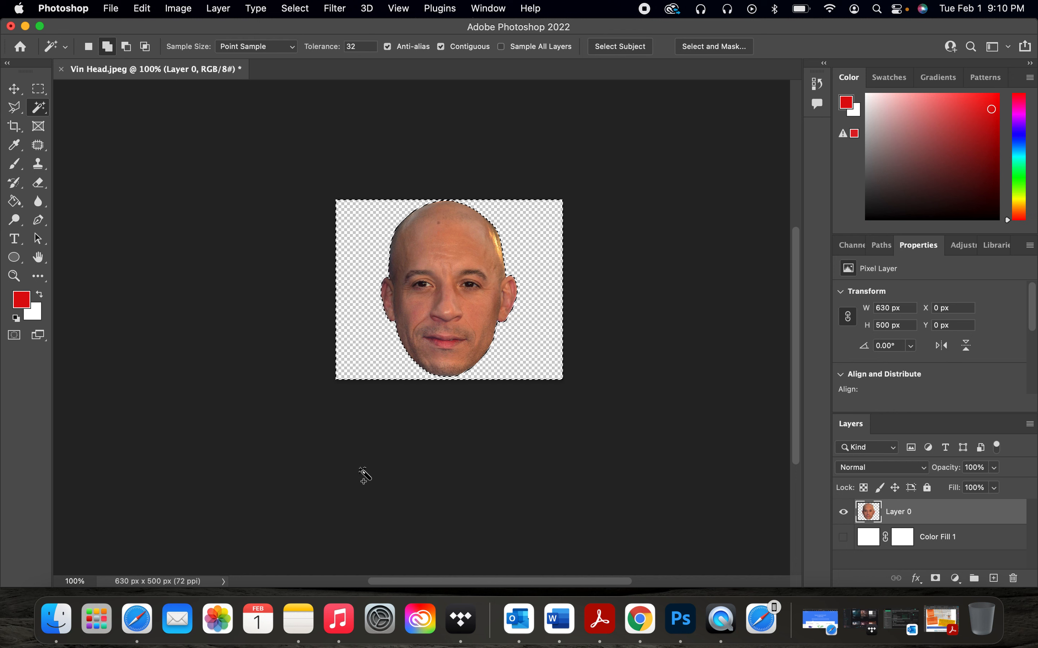
left_click(295, 8)
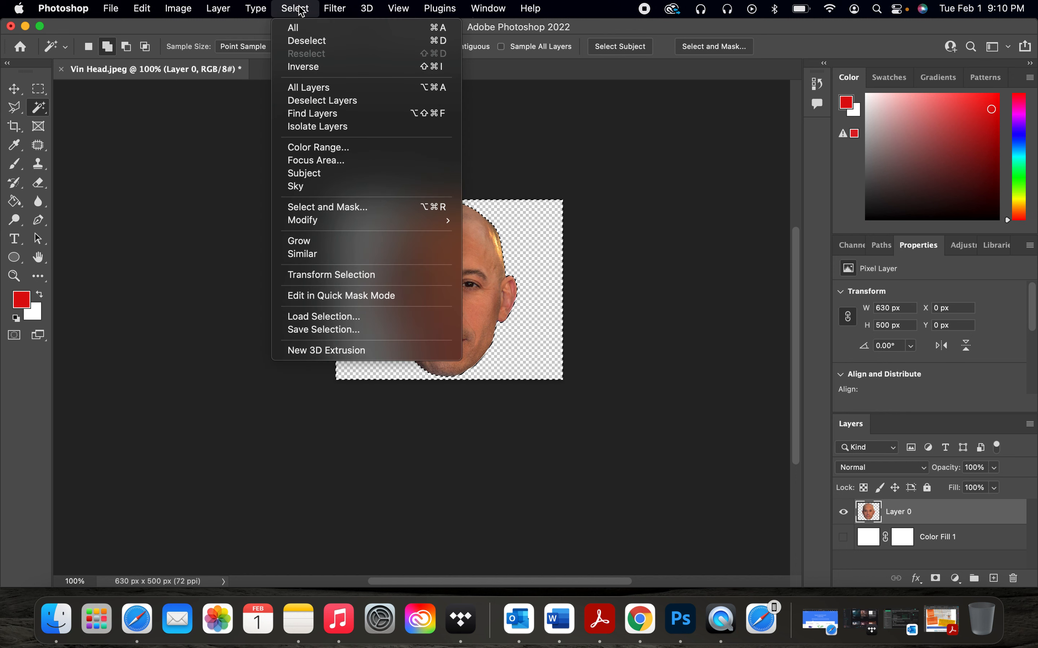
left_click(308, 40)
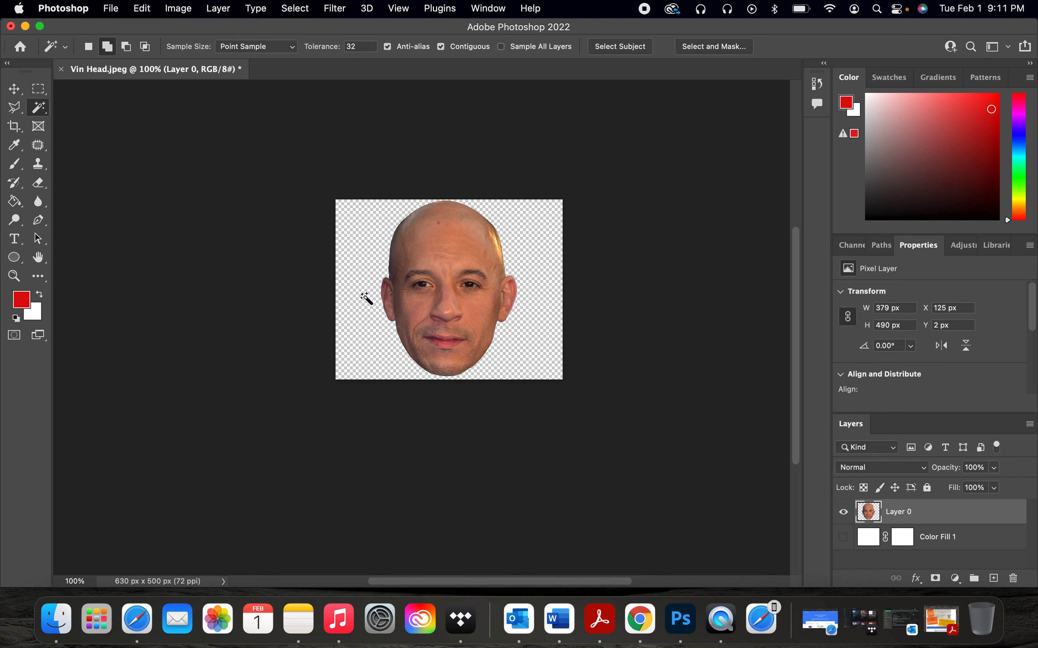
Step: Open the Broken Pot.jpeg image
left_click(117, 7)
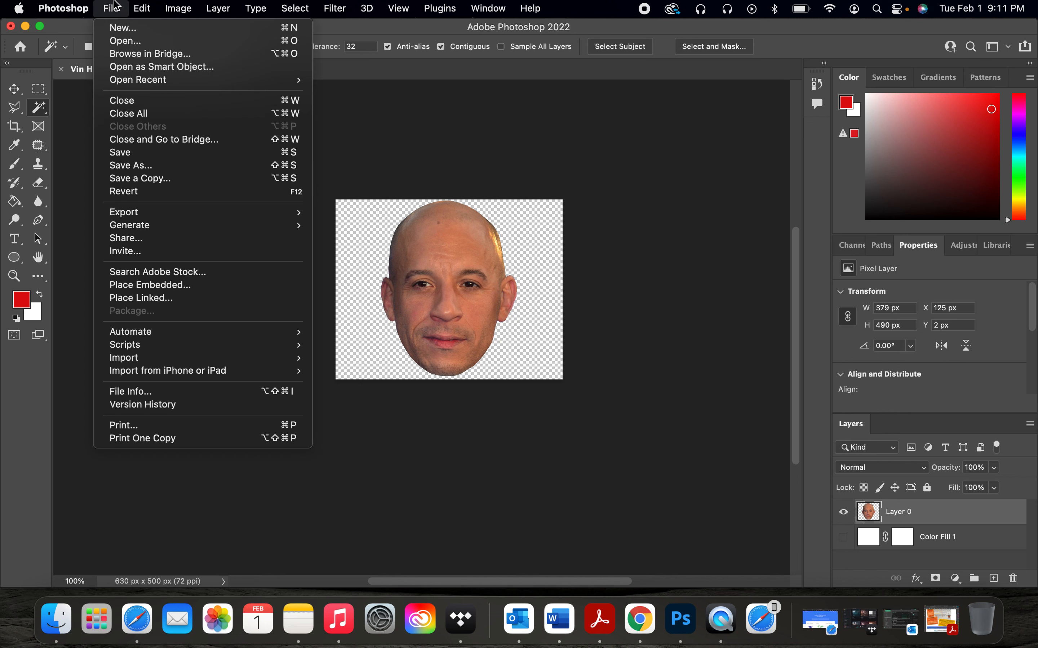
left_click(121, 41)
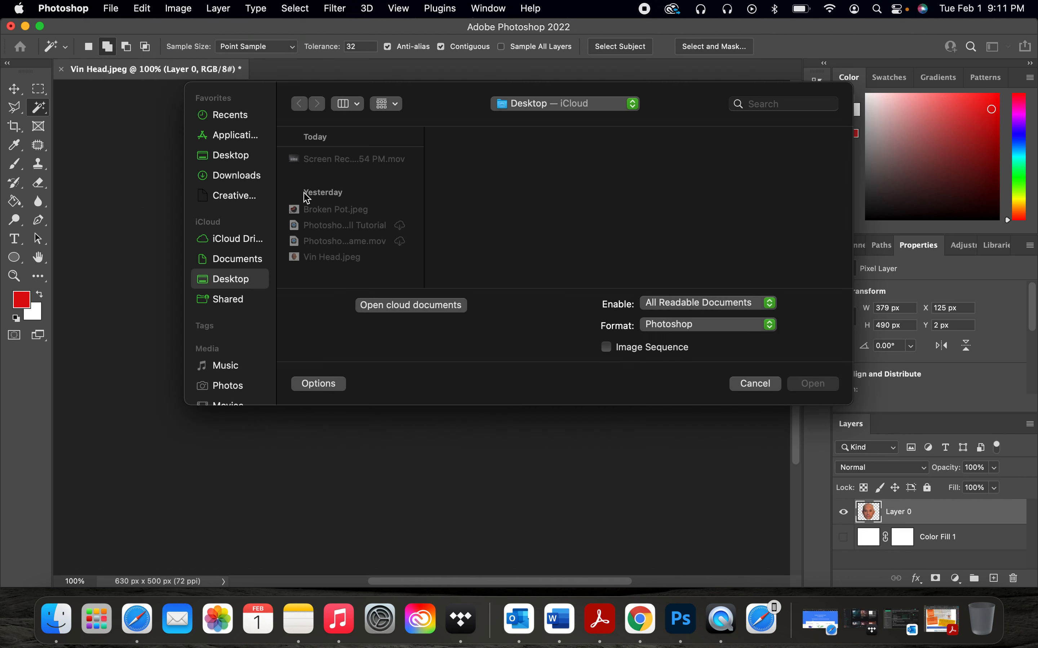
left_click(331, 209)
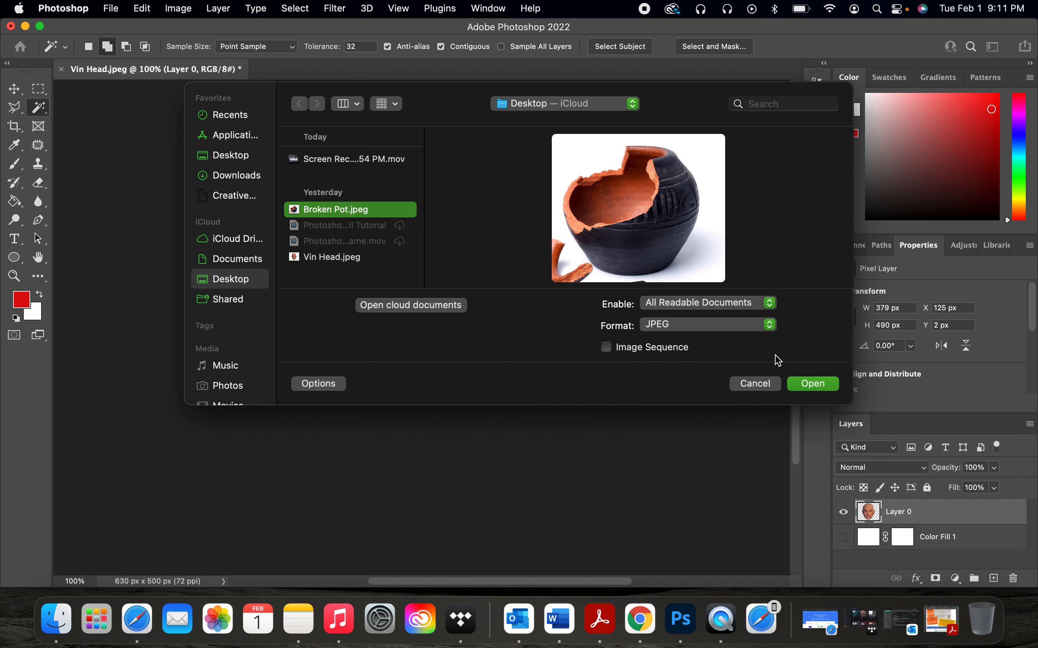
left_click(816, 388)
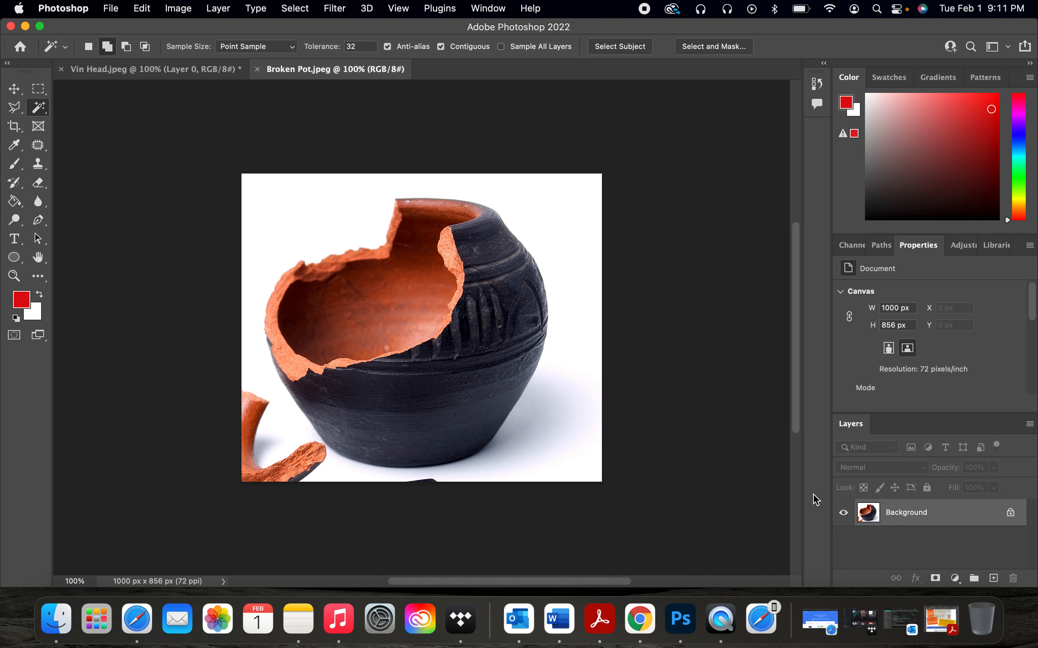
left_click(953, 521)
left_click_drag(954, 521, 459, 295)
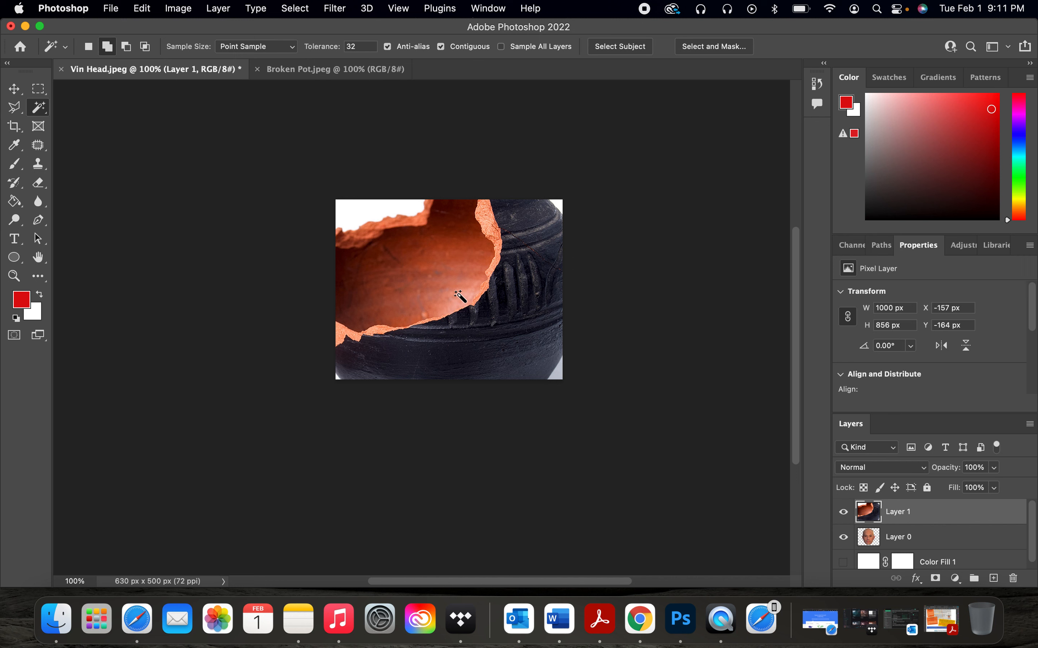
key("super+z")
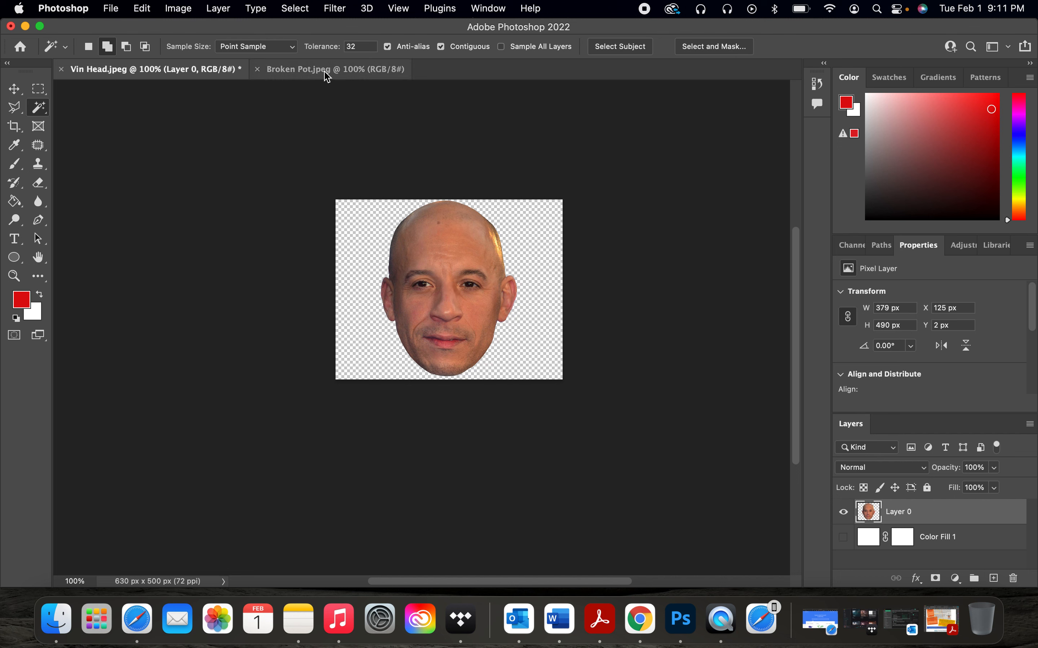
Step: Copy the broken pot layer into the Vin Head document
left_click(326, 70)
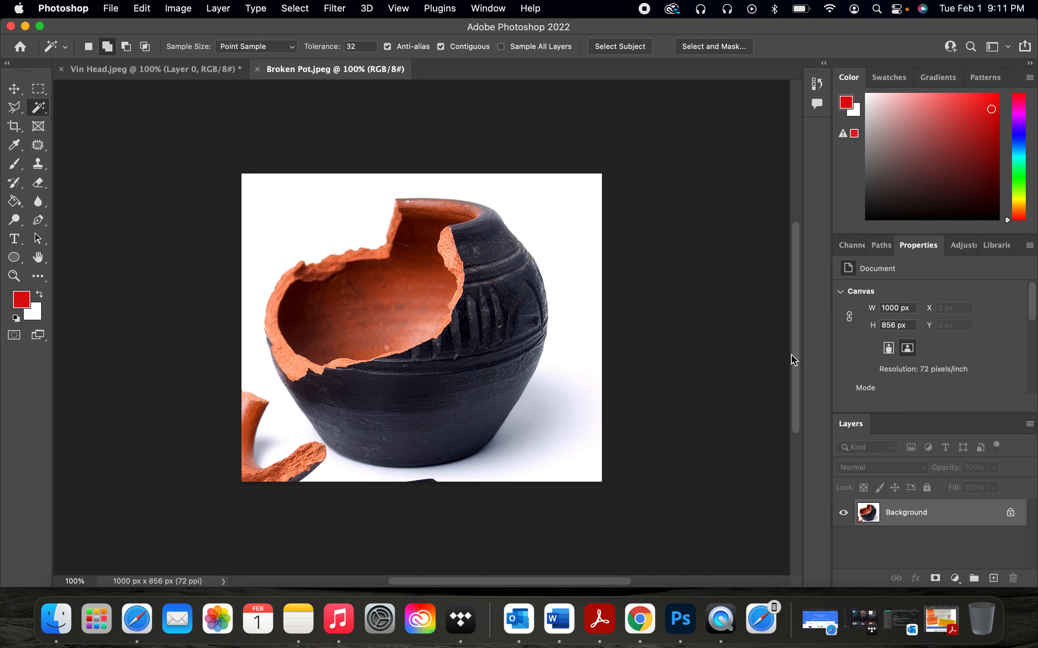
left_click(941, 518)
left_click_drag(941, 518, 451, 284)
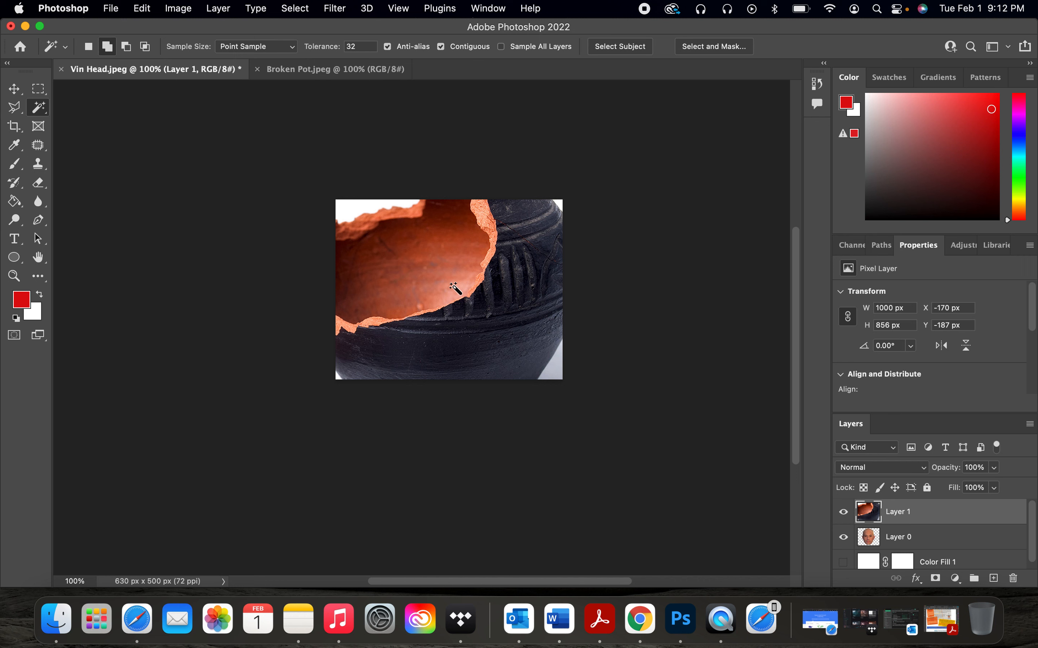
Step: Free-transform the pot layer, scaling it to about 40% and placing it over the top of the head
key("super+t")
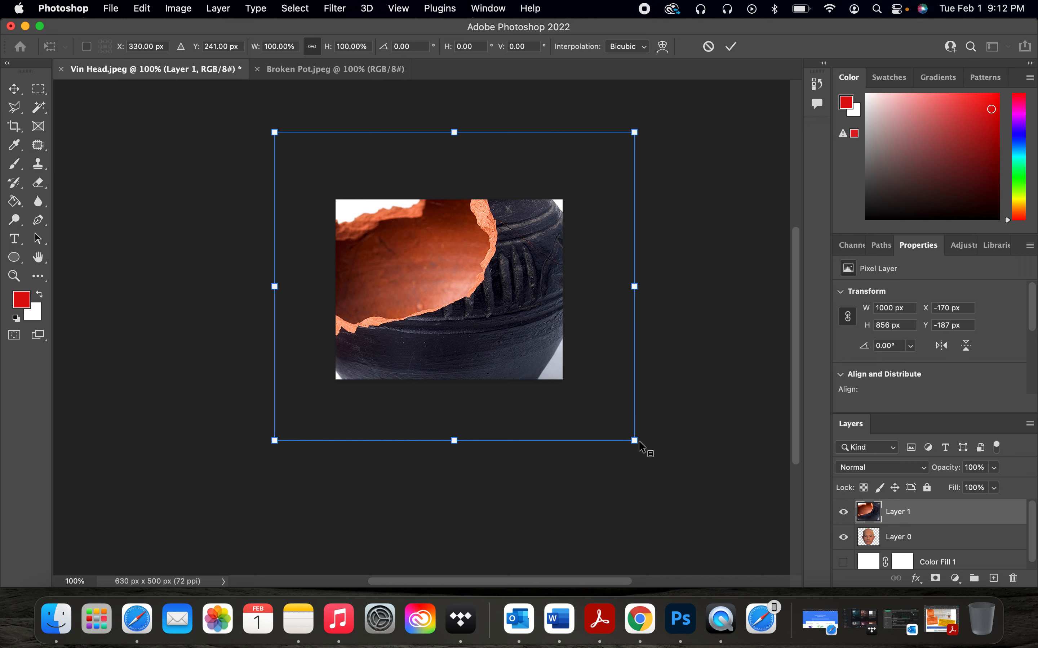
key("super+equal")
key("super+equal")
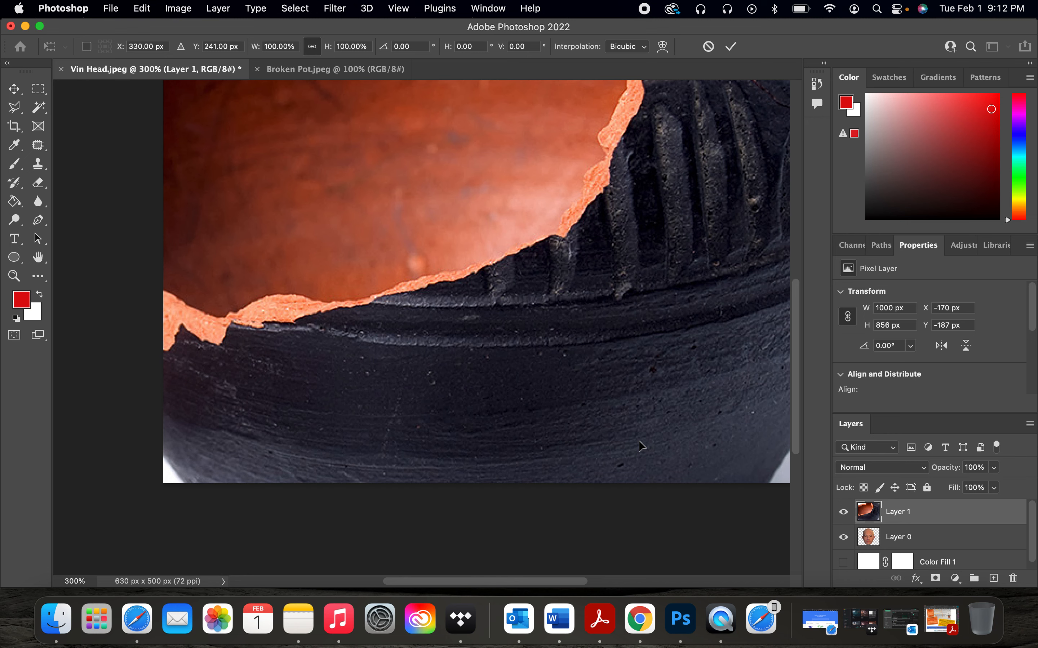
key("super+minus")
key("super+minus")
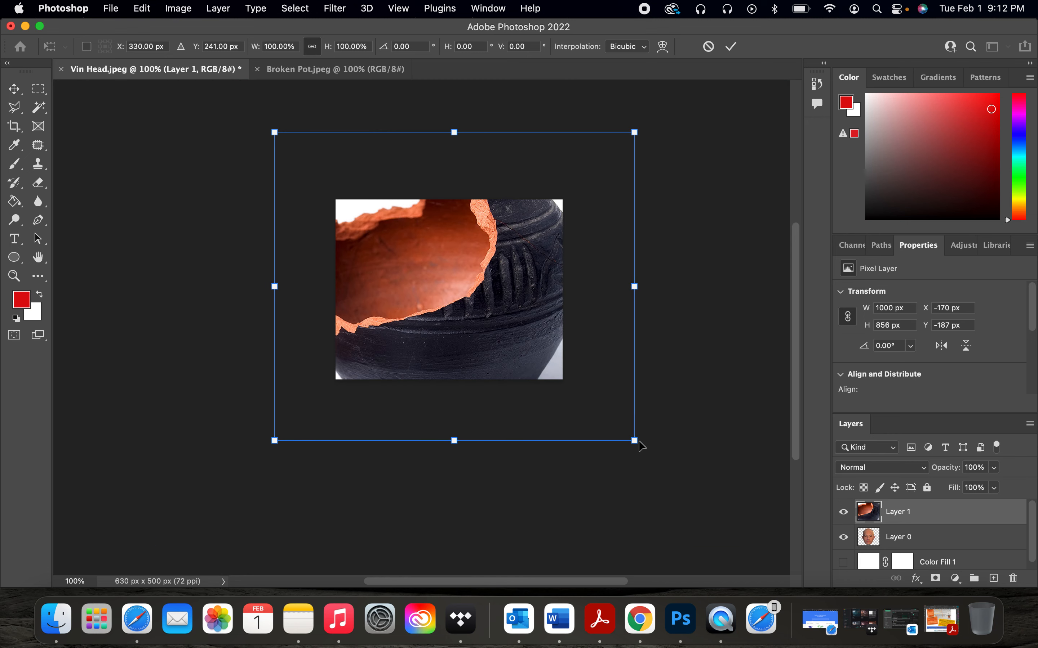
key("super+equal")
key("super+equal")
key("super+minus")
key("super+minus")
key("super+equal")
key("super+minus")
key("super+equal")
key("super+minus")
key("super+equal")
key("super+equal")
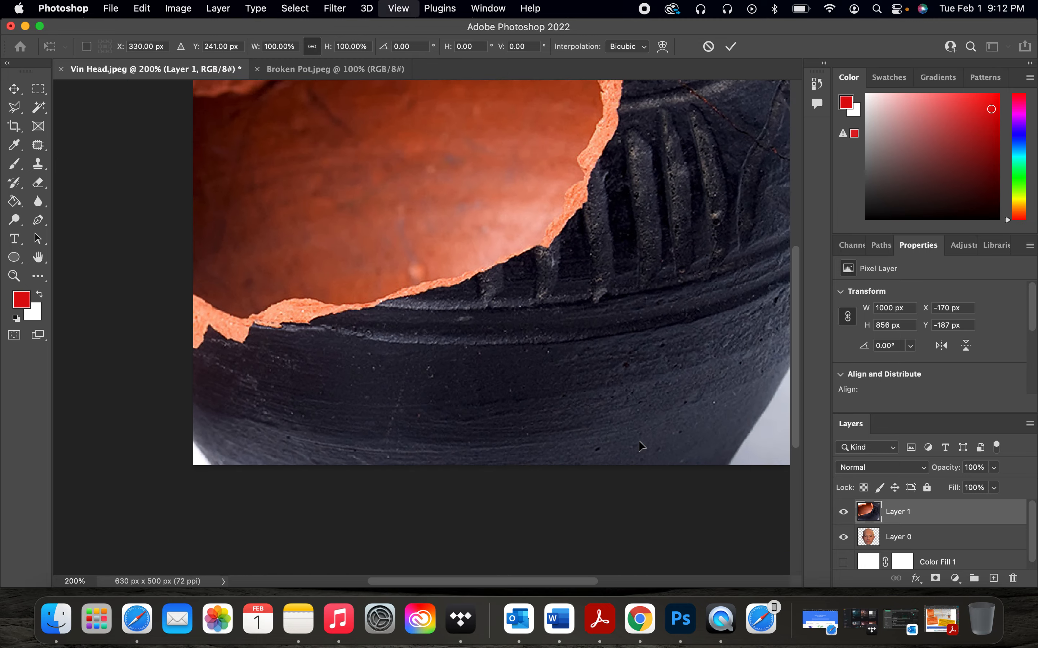
key("super+equal")
key("super+minus")
key("super+minus")
key("super+minus")
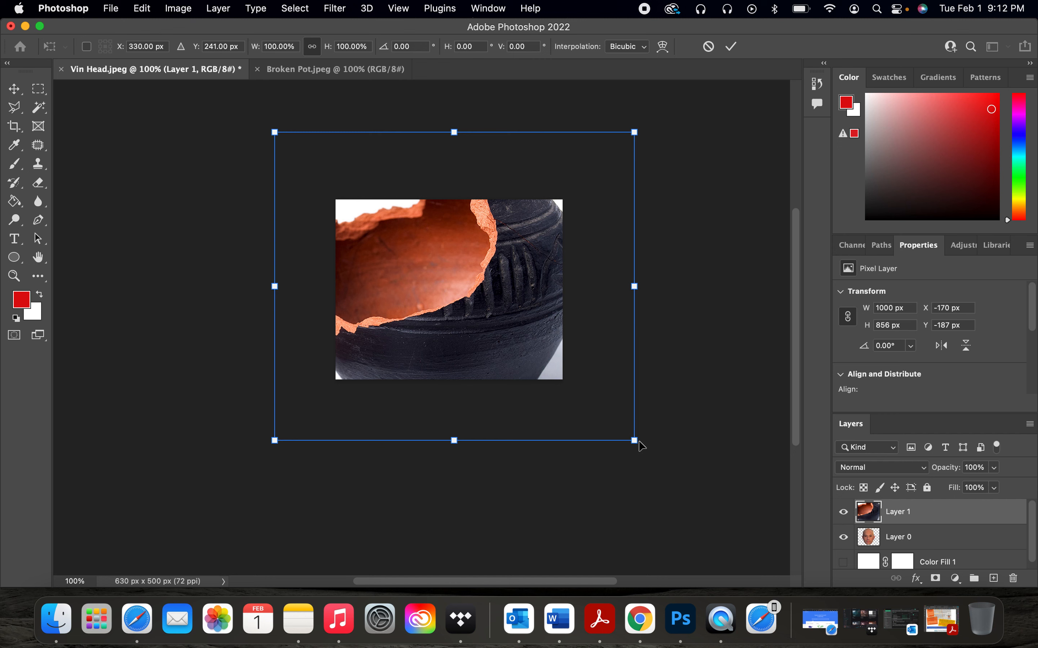
key("super+equal")
key("super+minus")
left_click_drag(636, 441, 518, 341)
left_click_drag(430, 306, 474, 329)
left_click_drag(552, 361, 490, 307)
left_click_drag(420, 265, 461, 288)
left_click_drag(536, 335, 527, 327)
left_click_drag(471, 268, 480, 291)
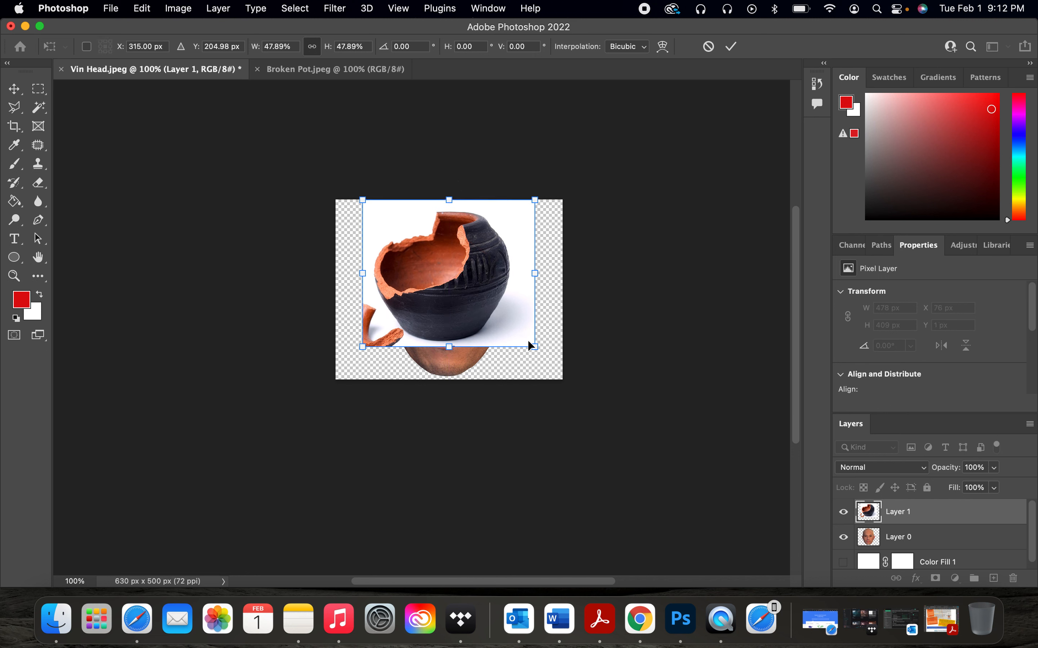
left_click_drag(534, 346, 509, 322)
left_click_drag(448, 261, 463, 262)
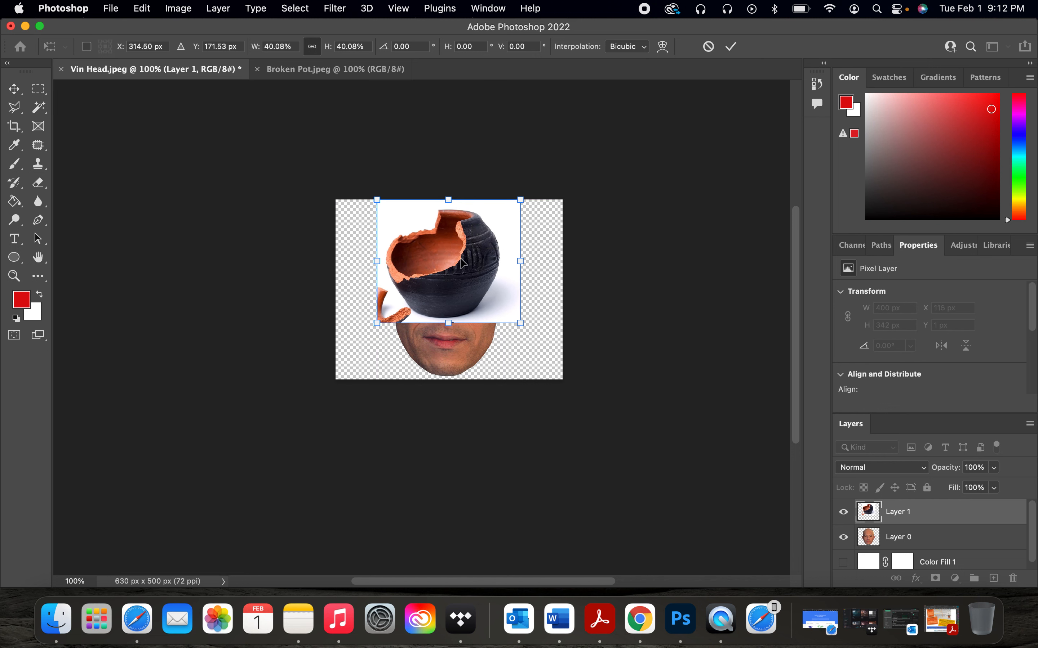
key("Return")
Step: Select the pot as the subject, invert the selection, and delete the white background around it
key("w")
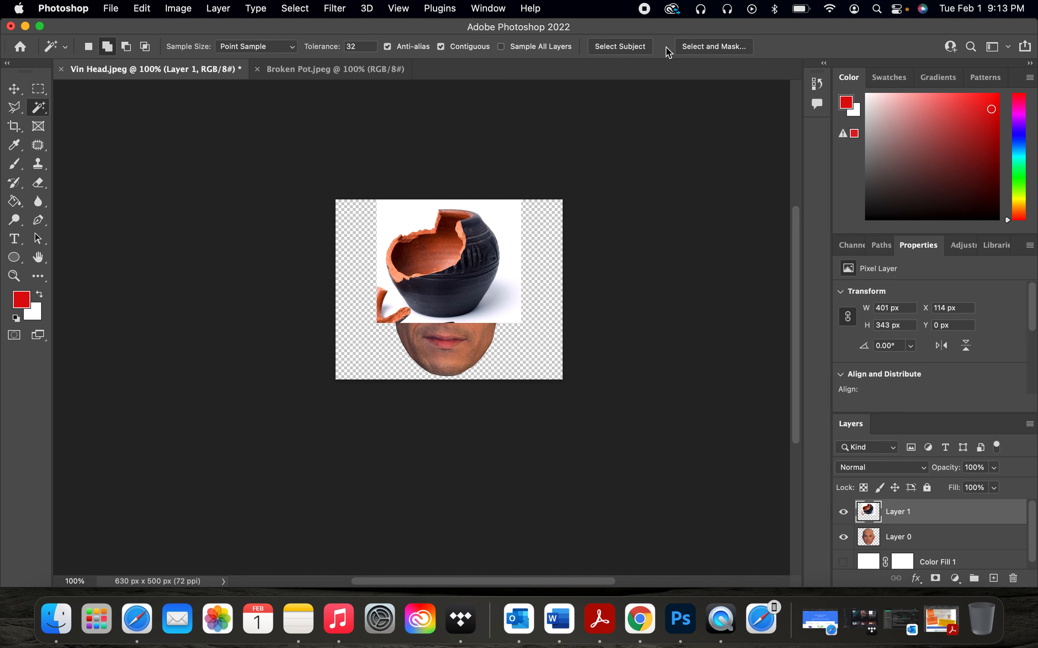
left_click(635, 49)
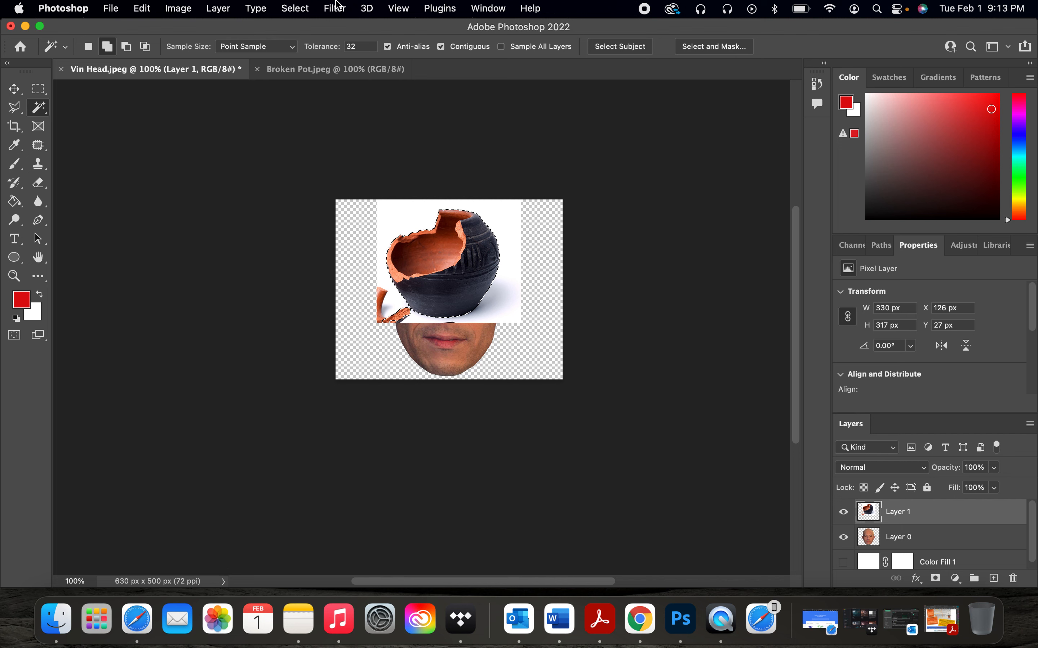
left_click(297, 7)
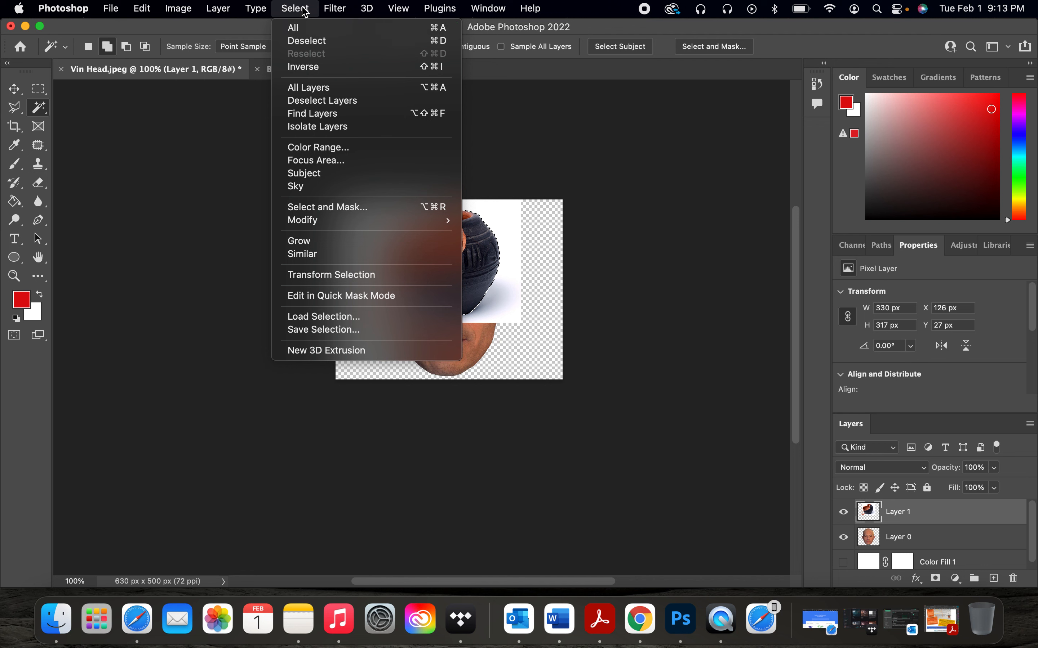
left_click(313, 68)
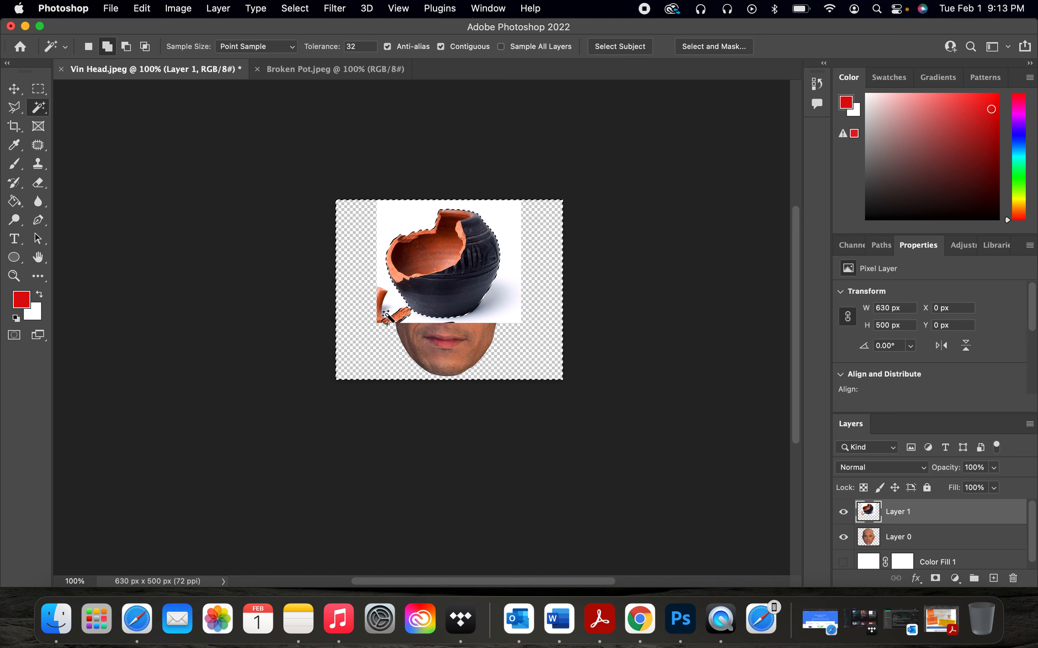
key("BackSpace")
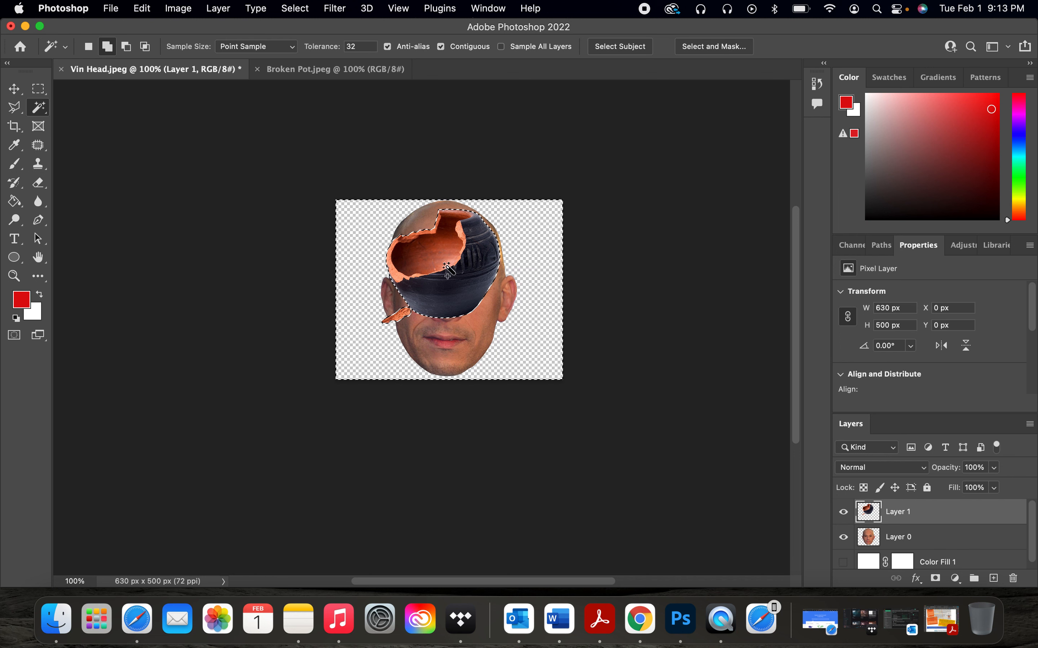
Step: Select the loose pot shard beside the face with the Magic Wand, delete it, and deselect
left_click(41, 109)
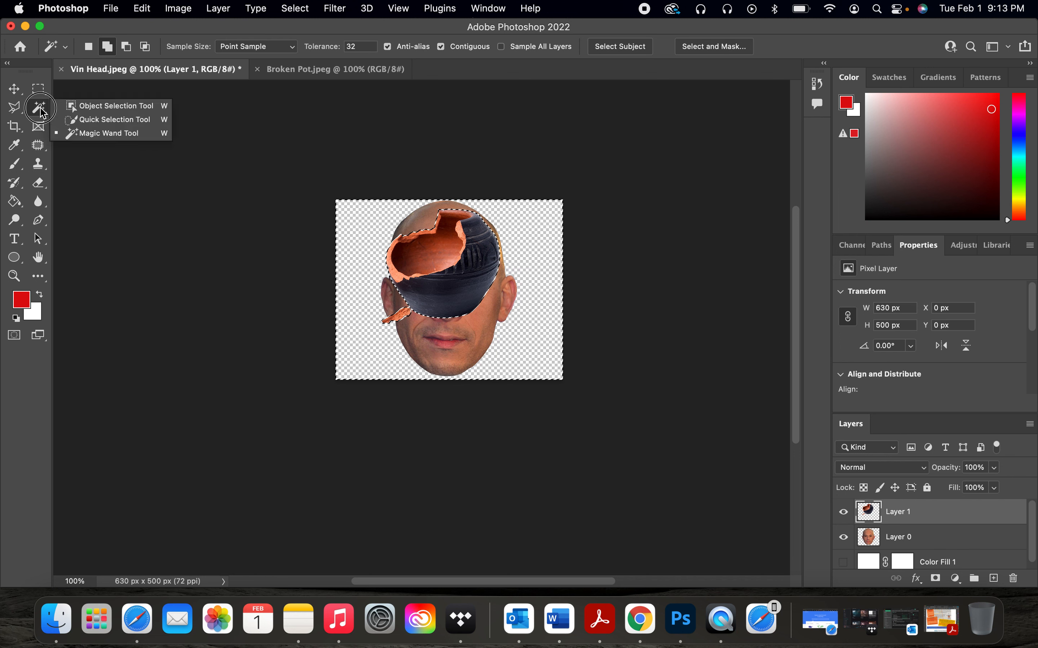
left_click(69, 133)
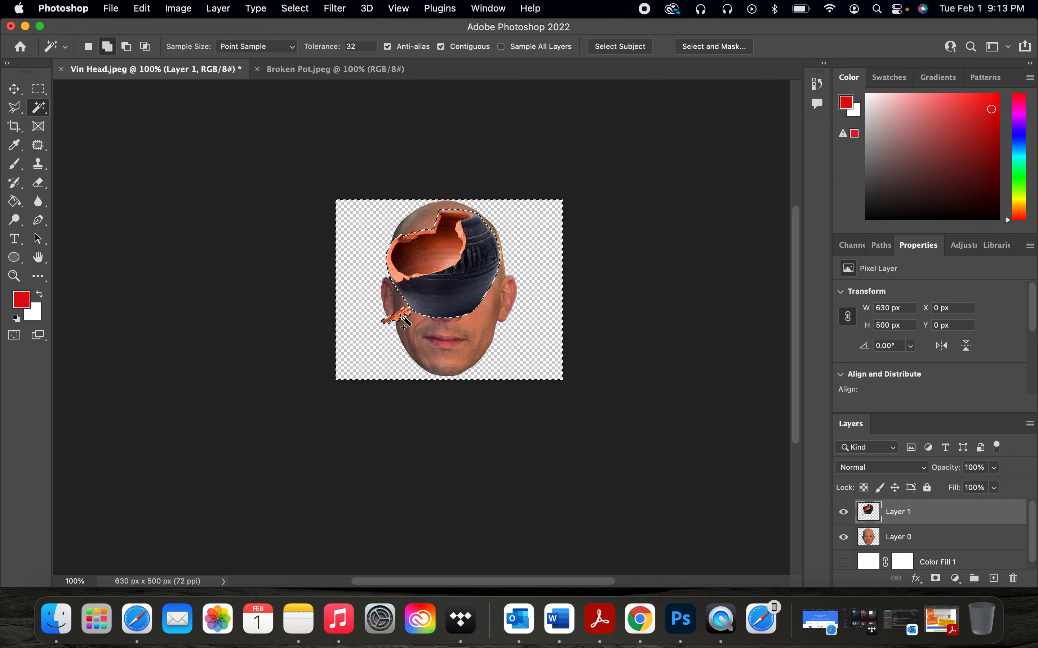
key("super+equal")
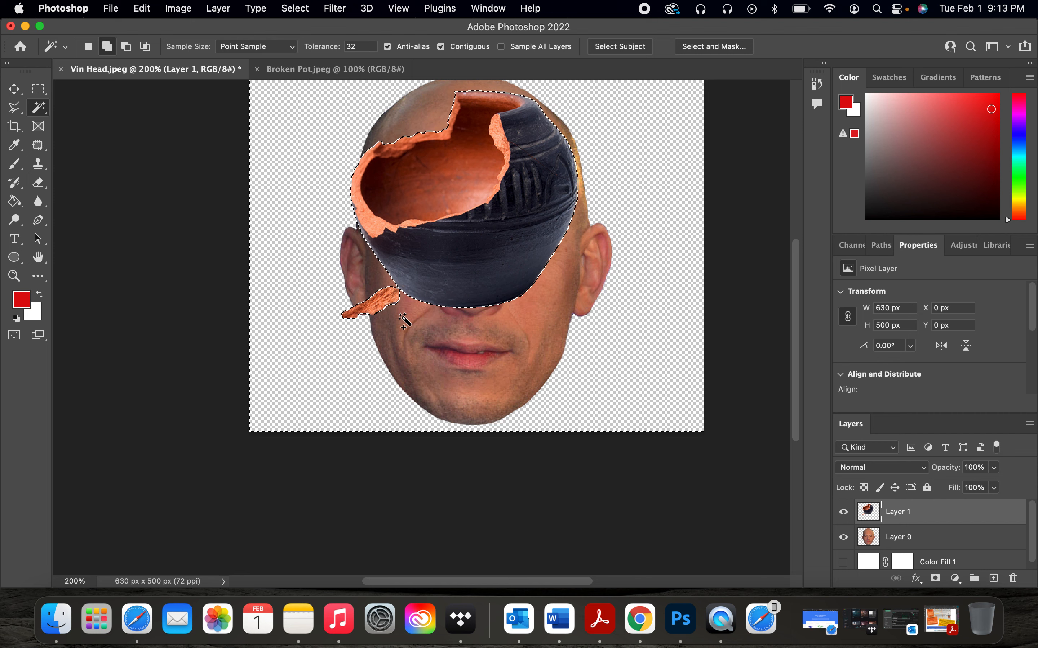
left_click(383, 302)
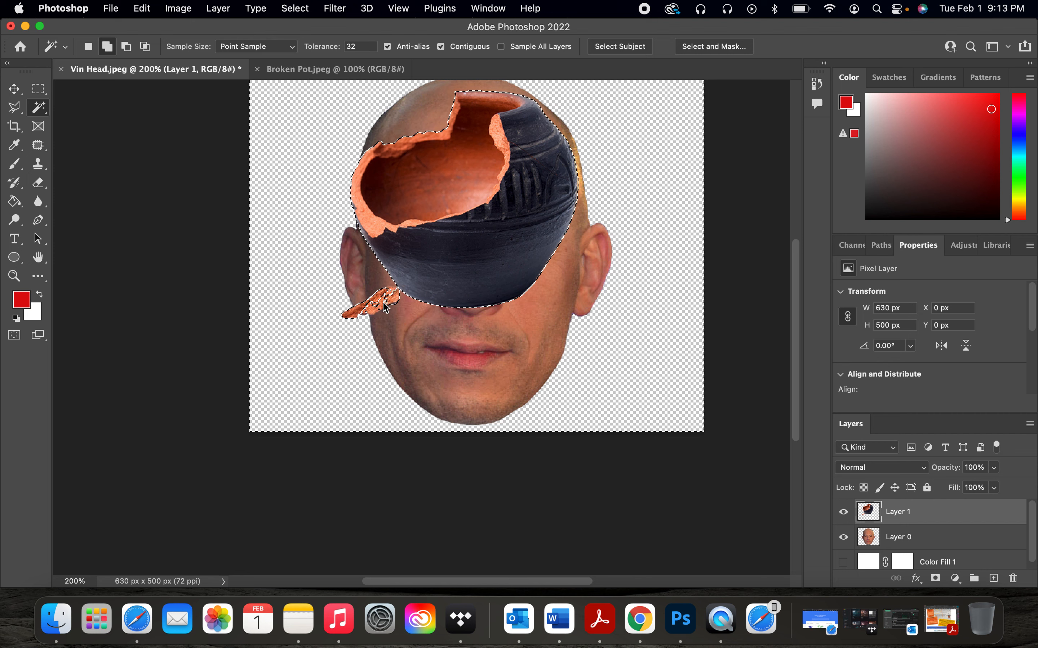
left_click(364, 309)
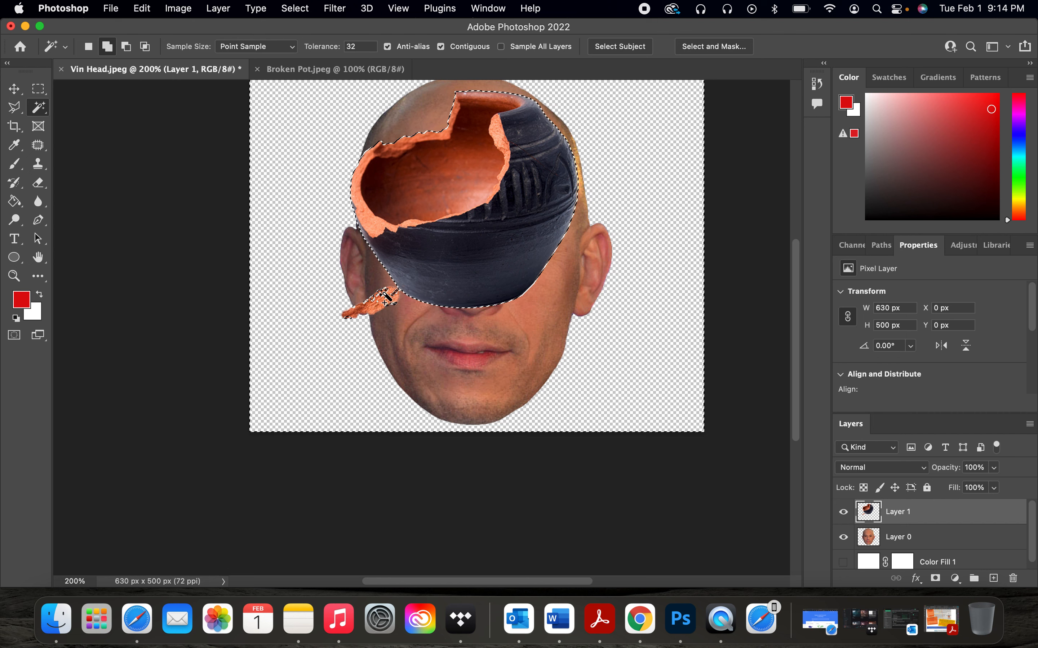
key("Delete")
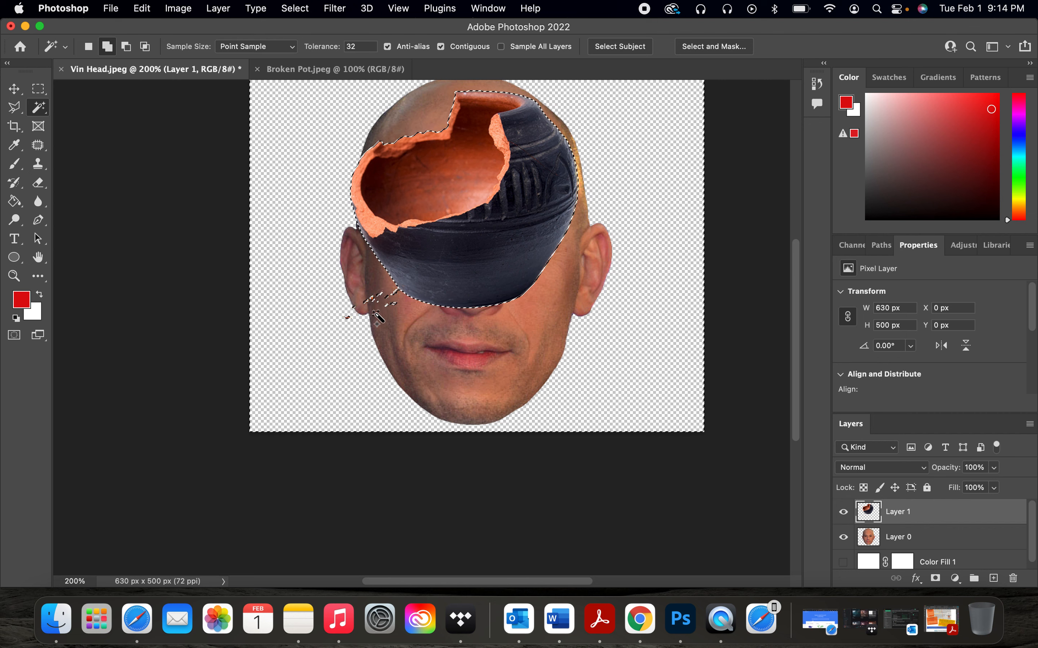
left_click(296, 8)
left_click(302, 40)
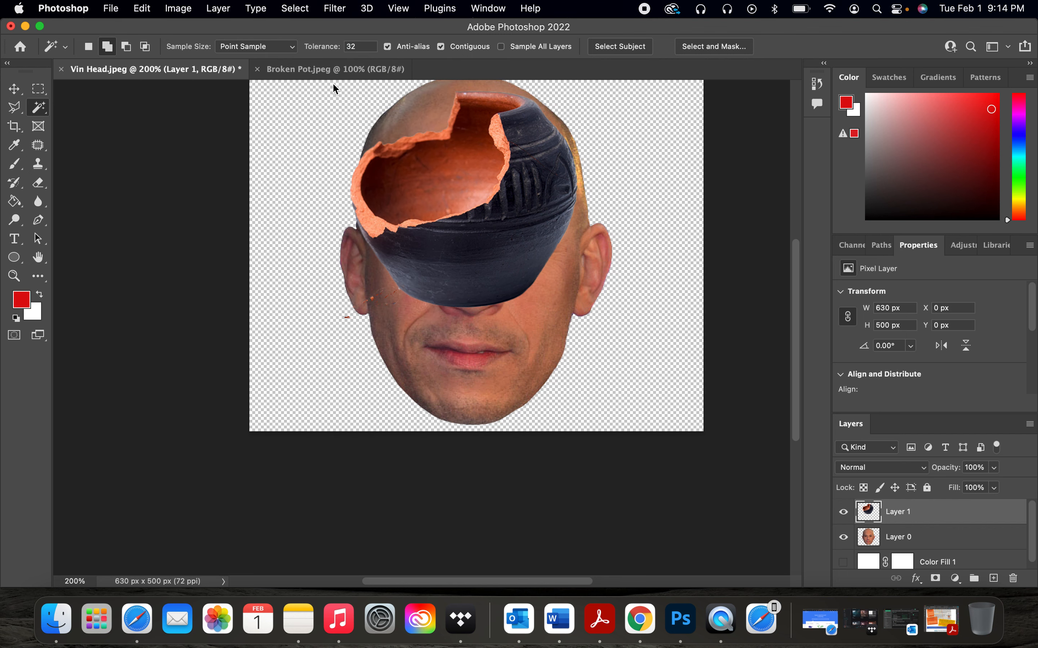
Step: Lower the pot layer's opacity to 61%
scroll(371, 356, "up", 3)
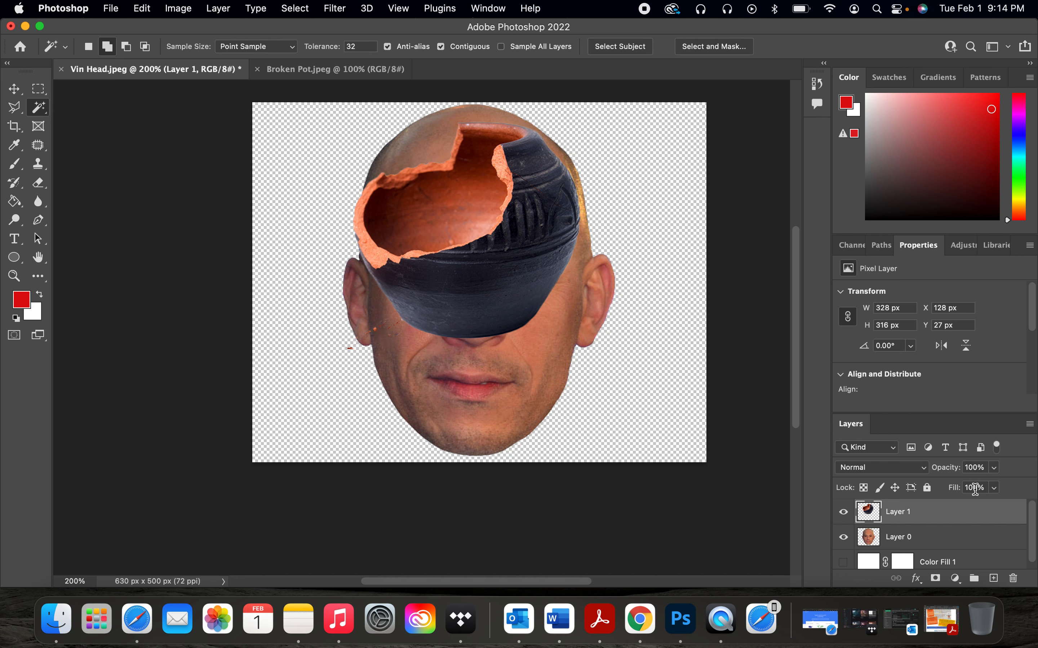
left_click(994, 469)
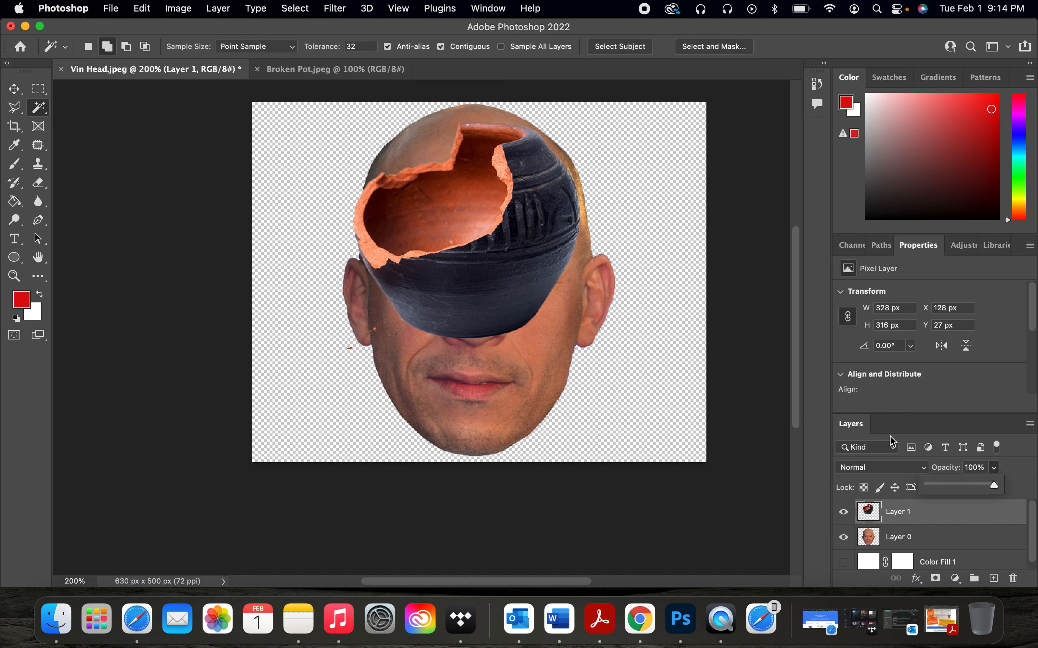
left_click_drag(994, 486, 969, 489)
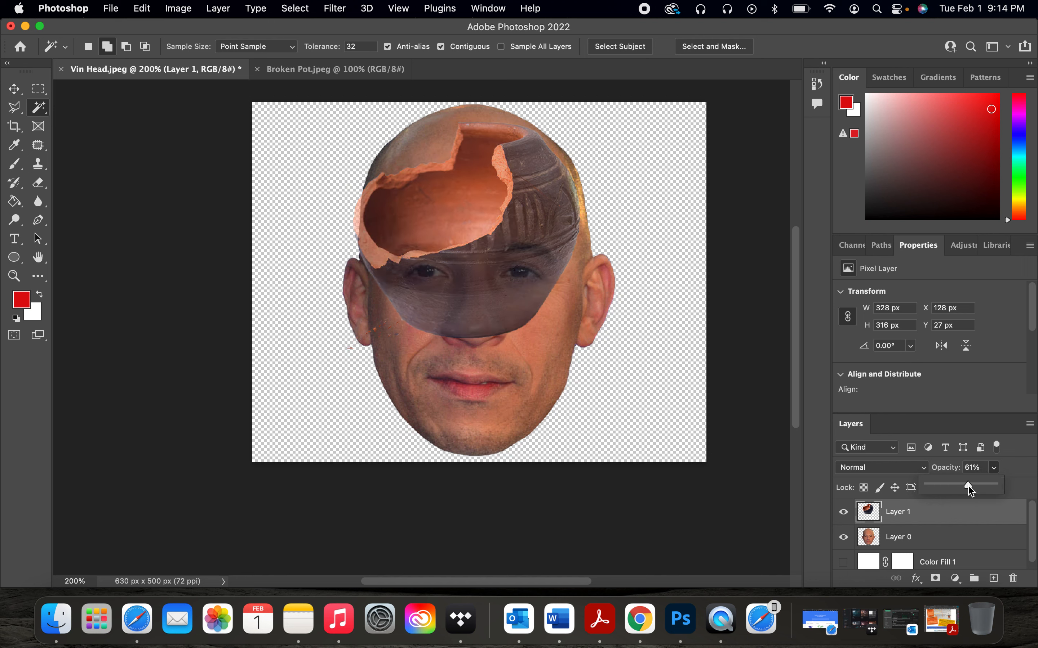
left_click(993, 471)
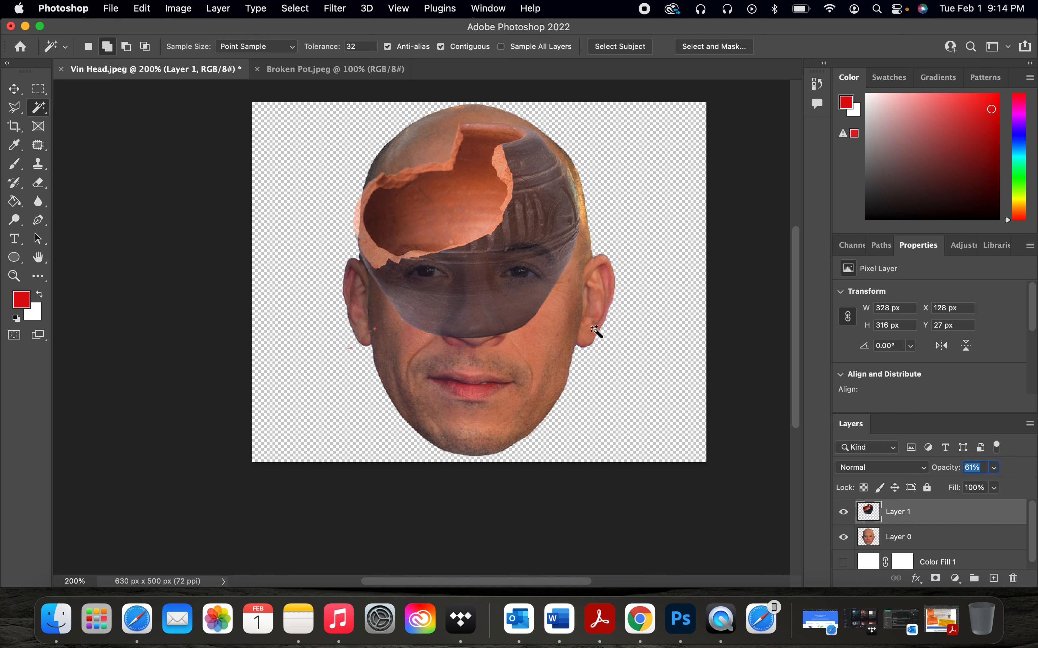
Step: Free-transform the pot layer, nudging it up and scaling it to about 96% to fit the head
key("super+t")
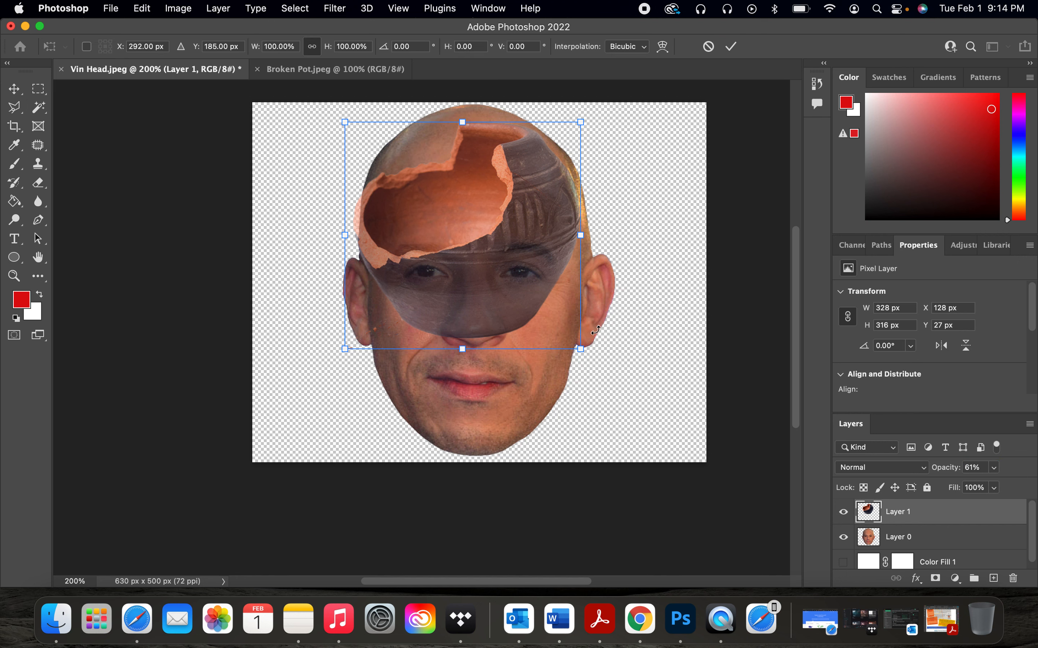
left_click_drag(526, 263, 520, 256)
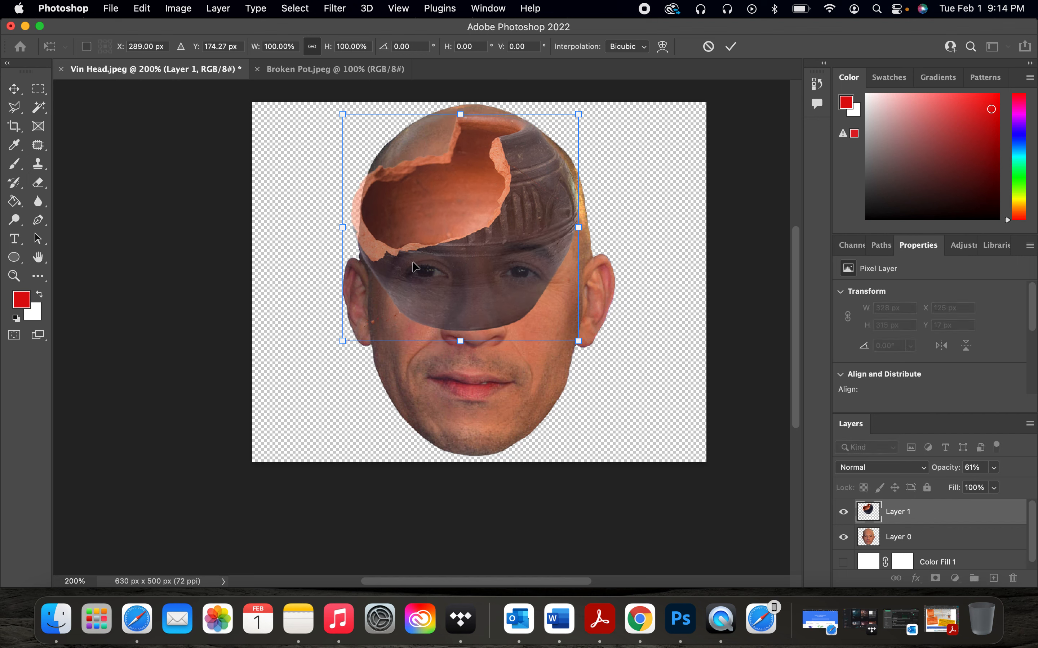
left_click_drag(343, 228, 352, 229)
left_click_drag(572, 231, 579, 230)
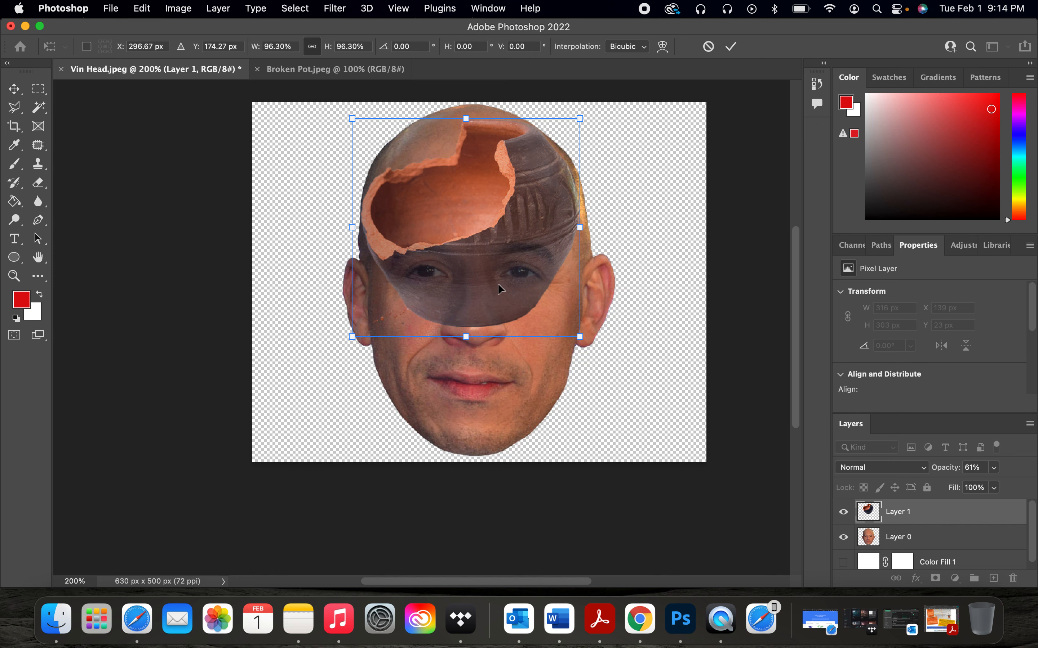
key("Return")
key("w")
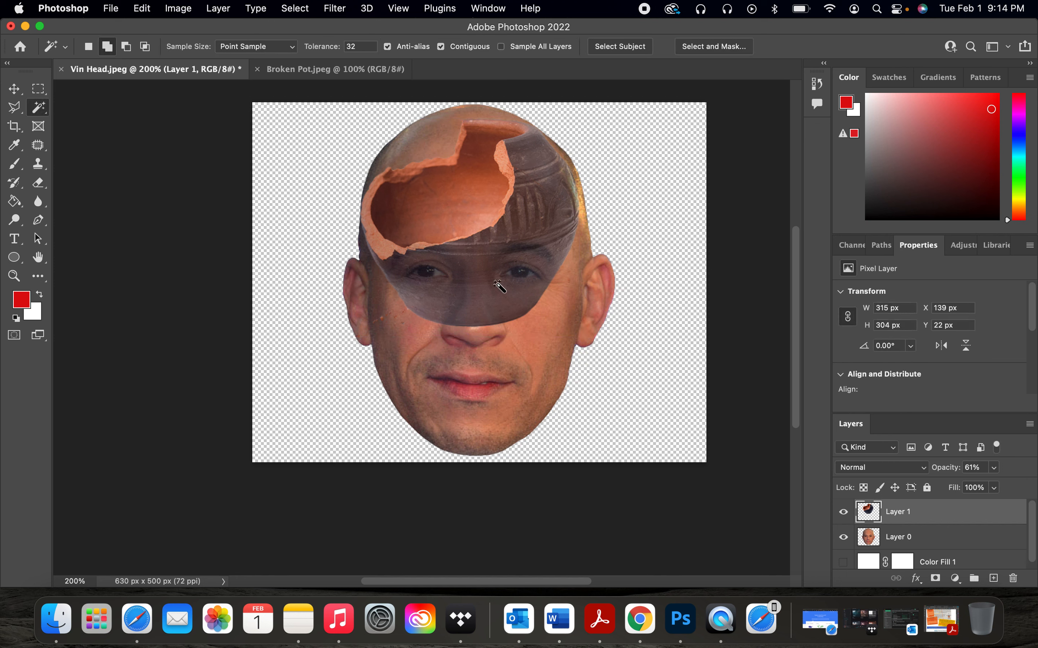
Step: Switch to the Eraser tool and set its brush to 75 px size with 35% hardness
left_click(39, 188)
right_click(39, 187)
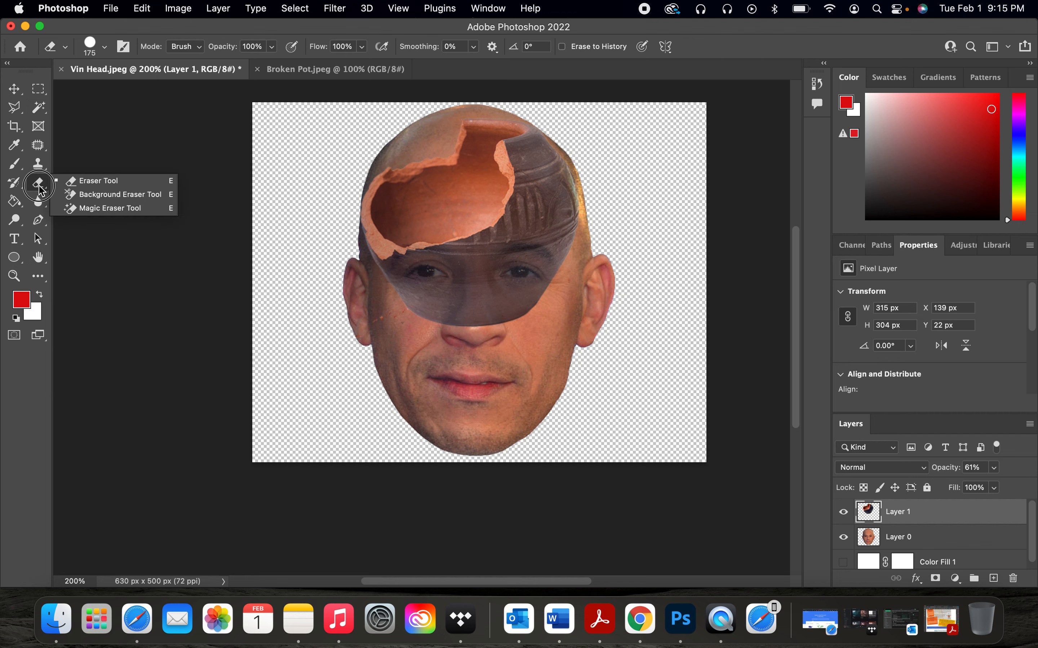
left_click(86, 184)
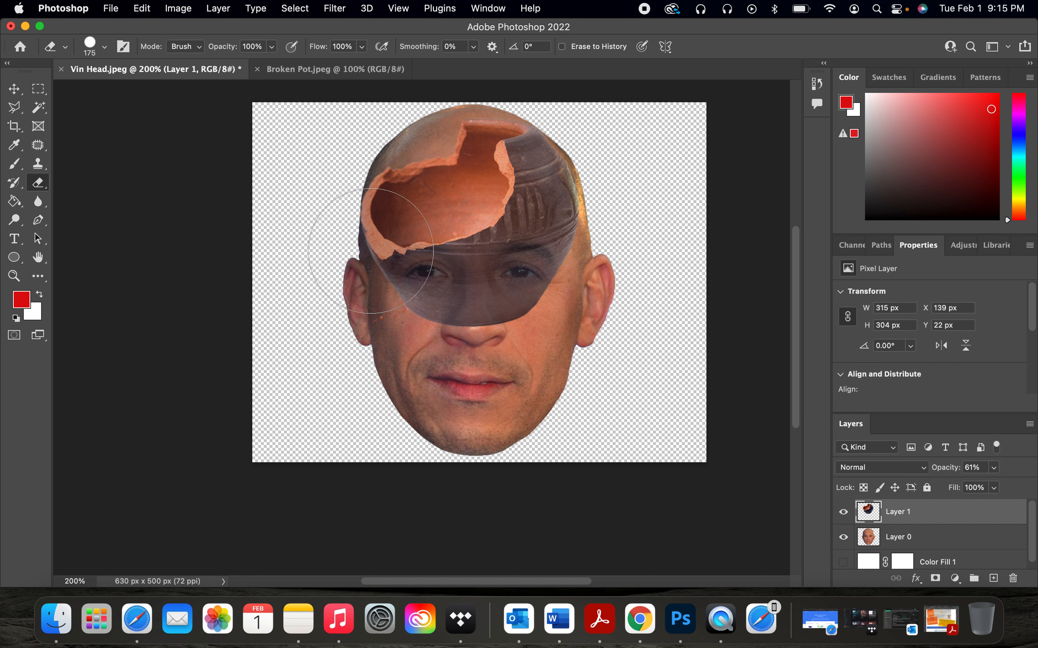
left_click(97, 43)
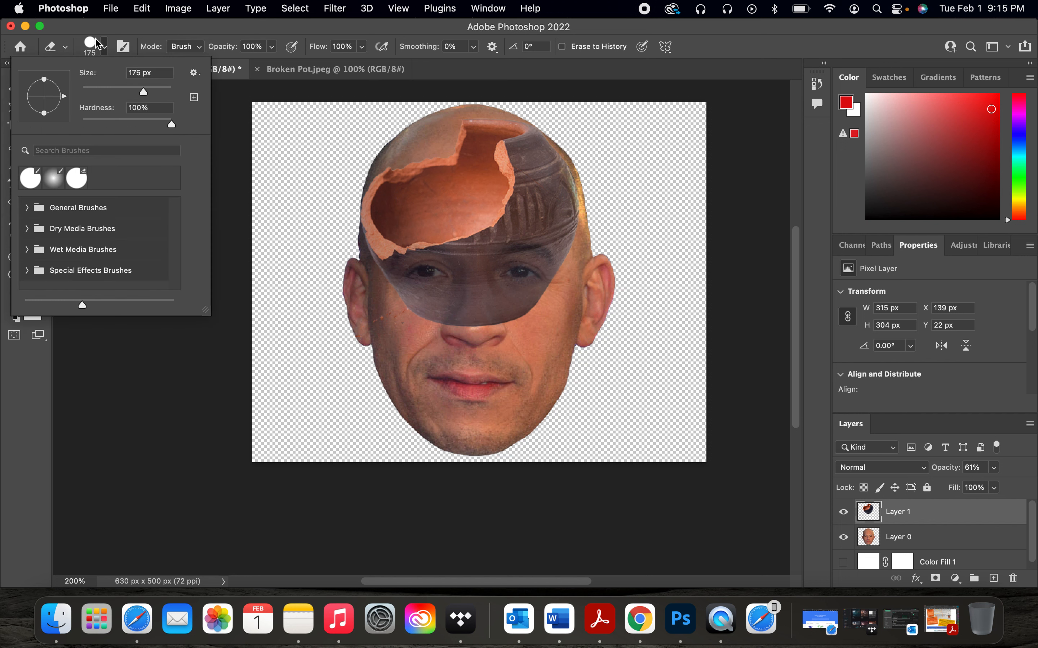
mouse_move(125, 93)
left_mouse_down()
mouse_move(136, 92)
mouse_move(99, 92)
mouse_move(142, 97)
mouse_move(115, 92)
left_mouse_up()
left_click_drag(175, 127, 115, 125)
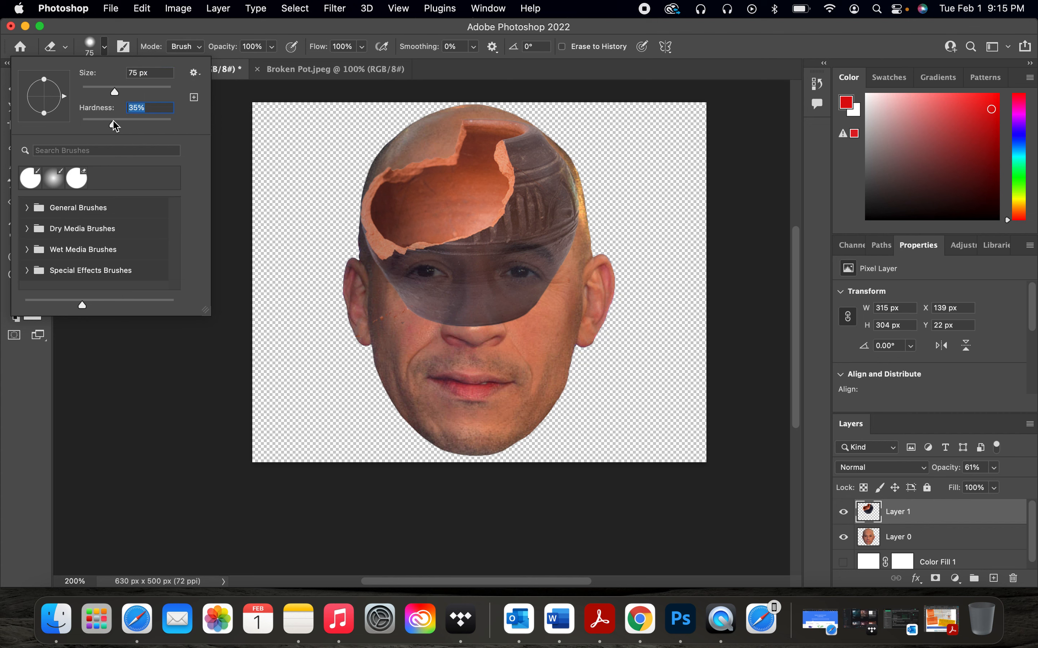
left_click(107, 50)
Step: Erase part of the pot over the face, then undo the strokes
mouse_move(398, 309)
left_mouse_down()
mouse_move(450, 309)
mouse_move(422, 300)
left_mouse_up()
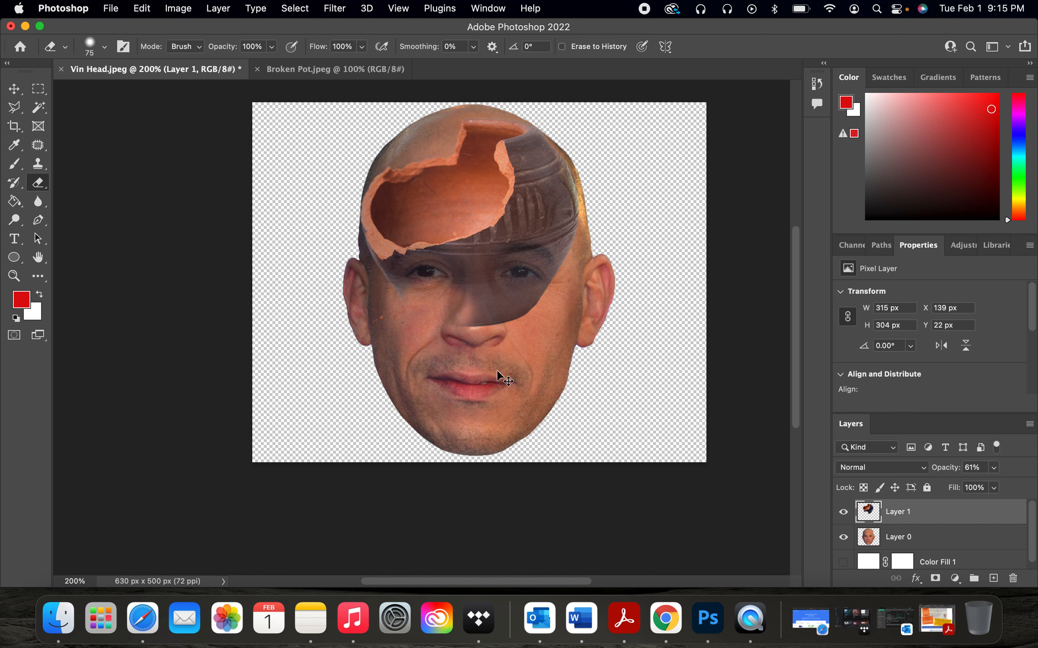
key("super+z")
key("super+z")
key("super+z")
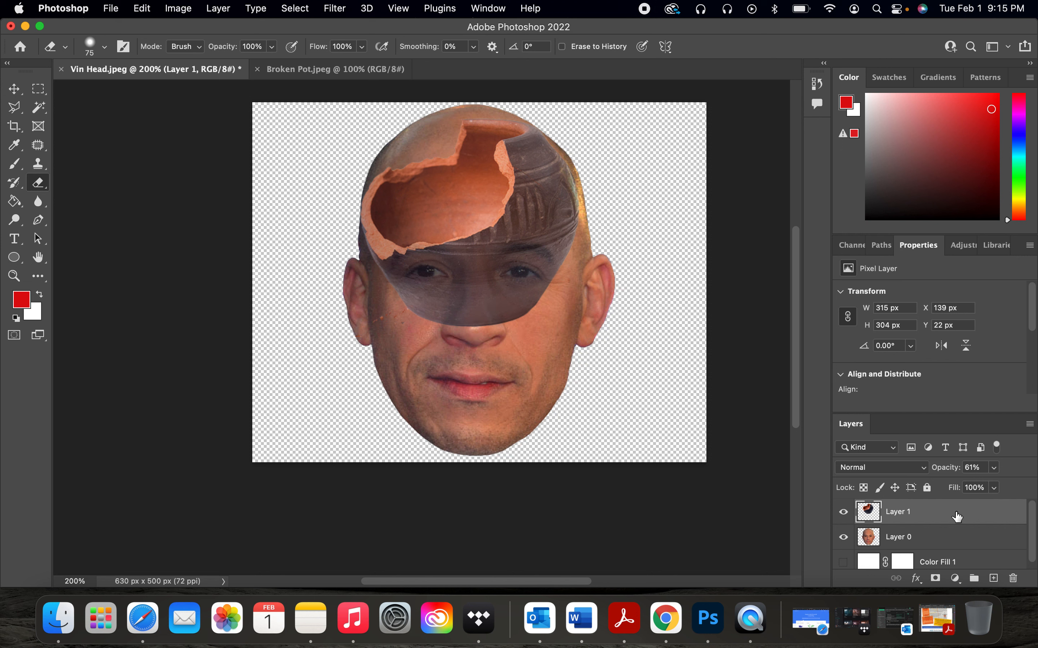
Step: Add a layer mask to the pot layer, then erase the pot covering the eyes and brow on its pixels
left_click_drag(967, 514, 936, 576)
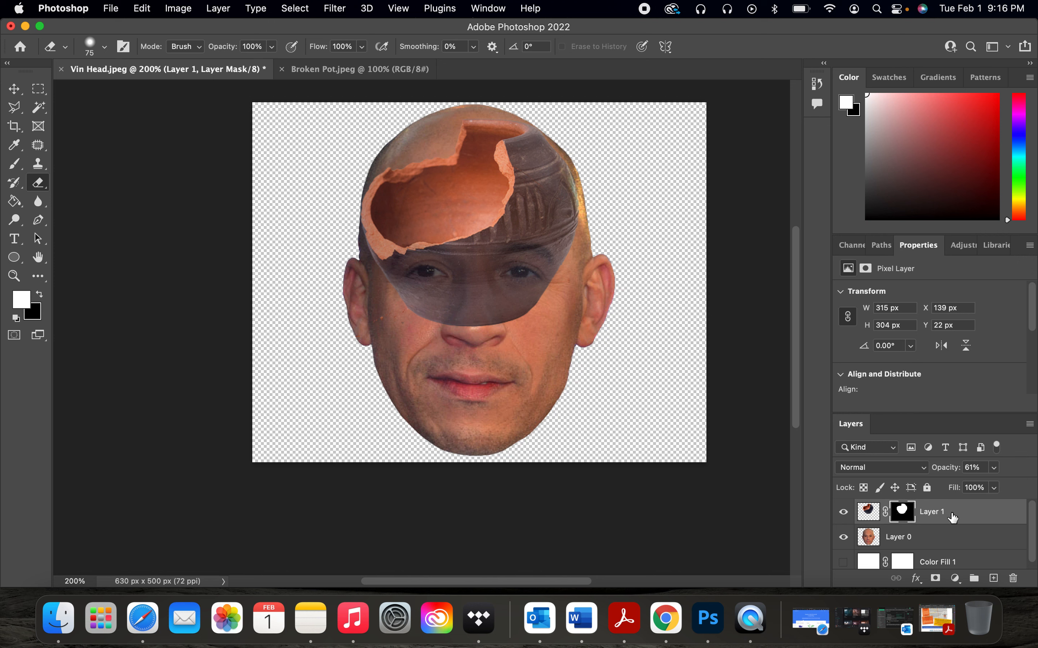
left_click(871, 515)
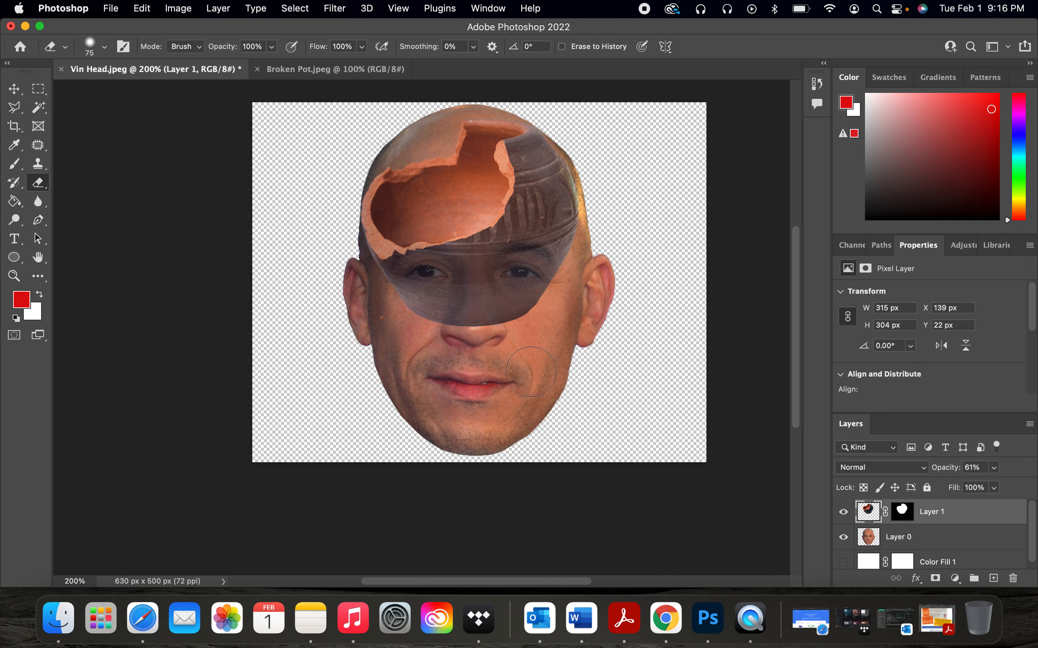
mouse_move(460, 331)
left_mouse_down()
mouse_move(429, 281)
mouse_move(433, 314)
mouse_move(423, 292)
mouse_move(408, 294)
mouse_move(454, 277)
mouse_move(487, 308)
mouse_move(454, 309)
mouse_move(521, 330)
mouse_move(530, 302)
mouse_move(464, 291)
mouse_move(441, 301)
mouse_move(484, 298)
mouse_move(457, 269)
left_mouse_up()
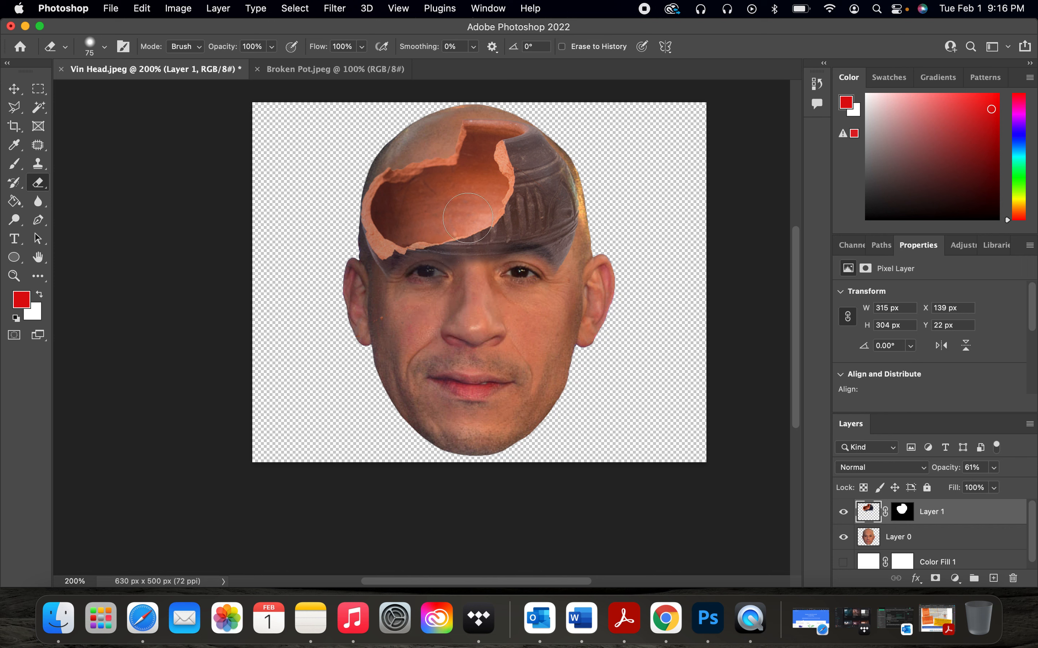
mouse_move(440, 291)
left_mouse_down()
mouse_move(397, 285)
mouse_move(468, 257)
mouse_move(471, 266)
mouse_move(454, 275)
mouse_move(499, 262)
mouse_move(538, 279)
mouse_move(577, 198)
mouse_move(551, 150)
mouse_move(546, 210)
mouse_move(510, 251)
mouse_move(450, 275)
mouse_move(423, 263)
mouse_move(401, 286)
mouse_move(363, 290)
mouse_move(463, 297)
mouse_move(524, 237)
mouse_move(518, 203)
mouse_move(500, 209)
mouse_move(536, 207)
mouse_move(539, 184)
mouse_move(553, 180)
mouse_move(544, 150)
mouse_move(519, 209)
left_mouse_up()
Step: With a 25 px eraser, clean up the pot remnants along the right side of the broken shard
key("super+equal")
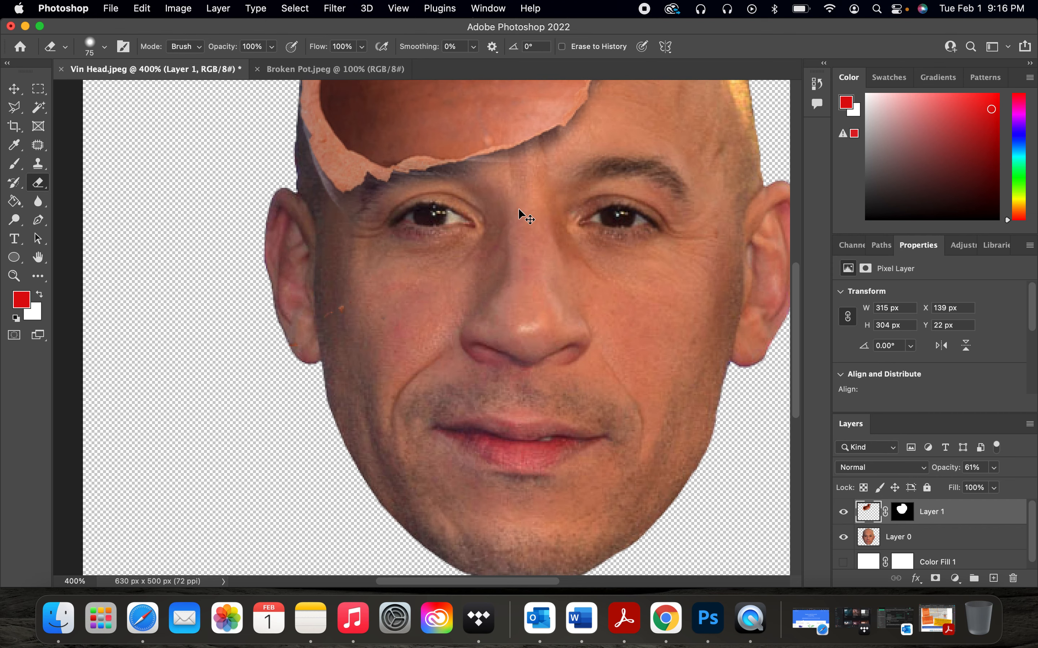
key("super+equal")
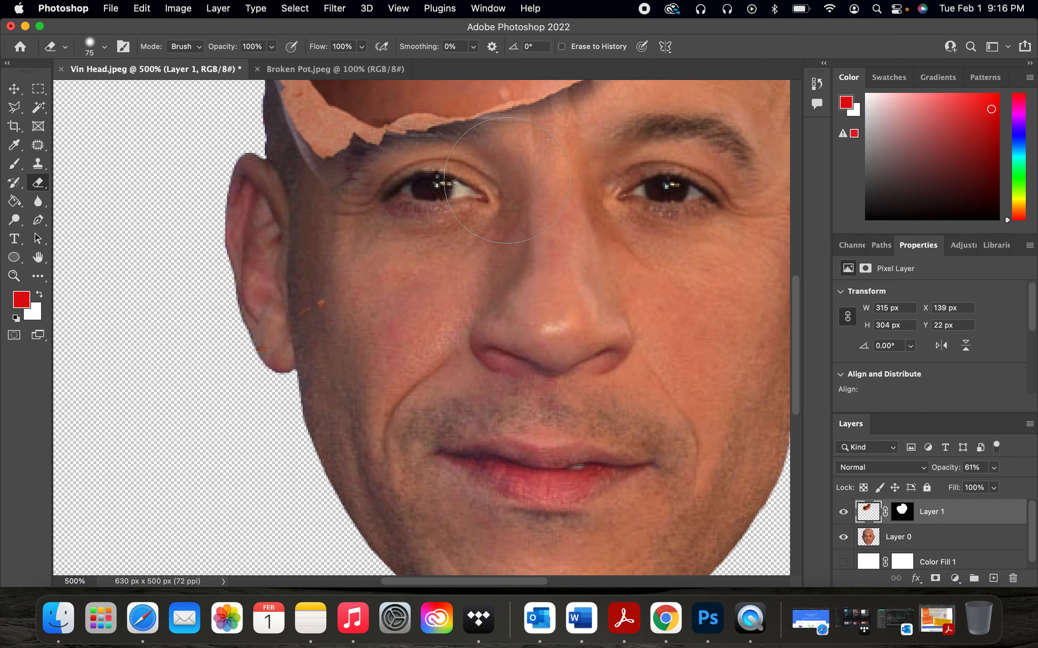
scroll(468, 210, "up", 5)
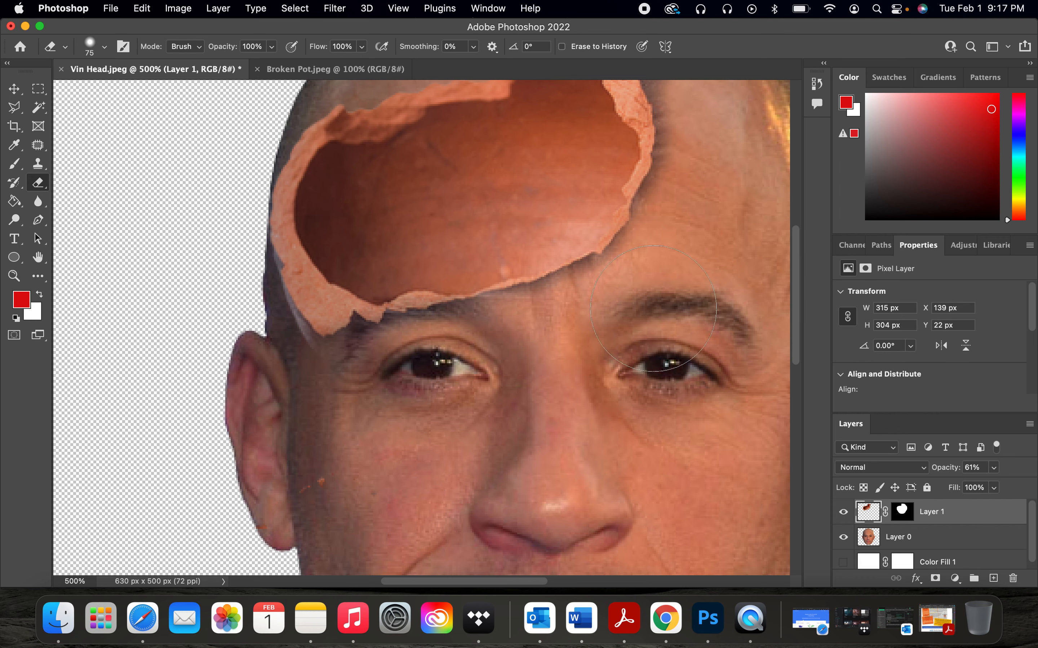
scroll(652, 309, "up", 5)
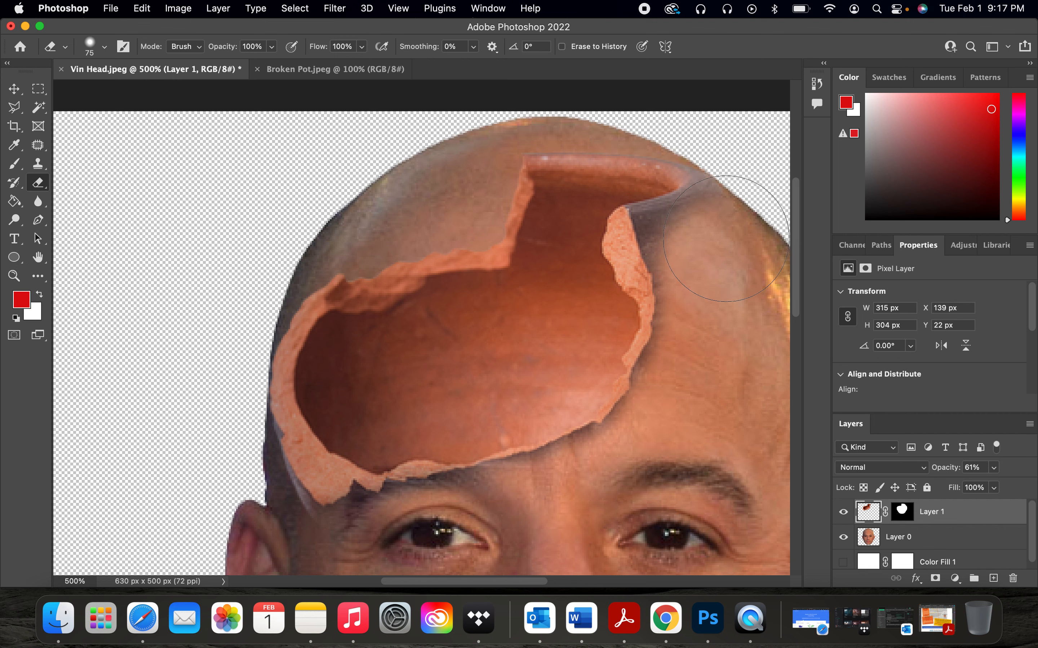
left_click(97, 51)
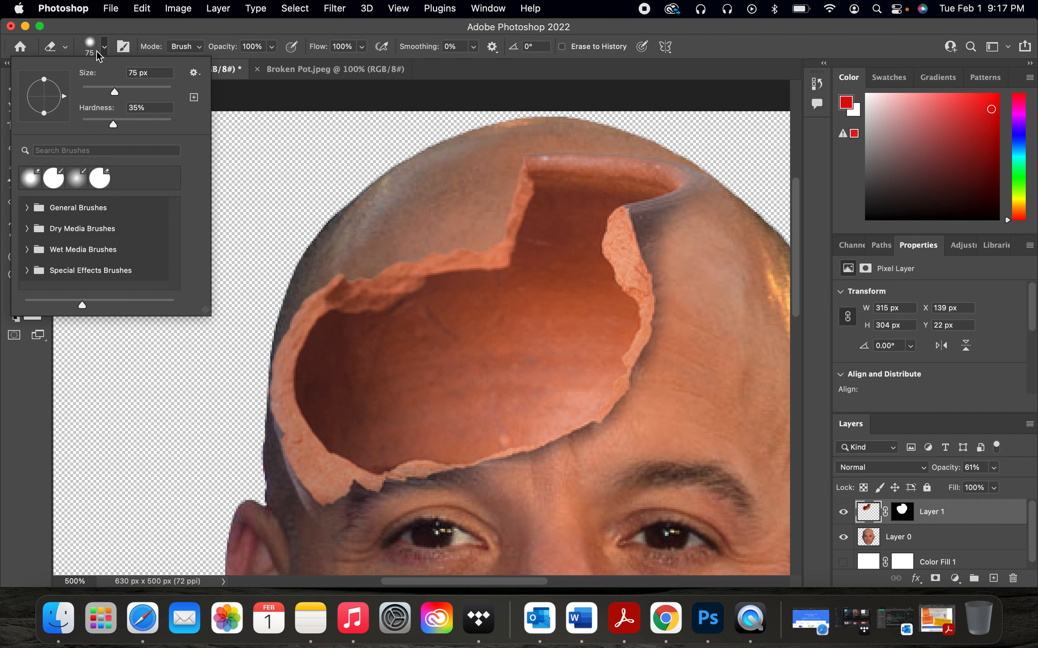
left_click_drag(110, 94, 92, 92)
left_click(663, 227)
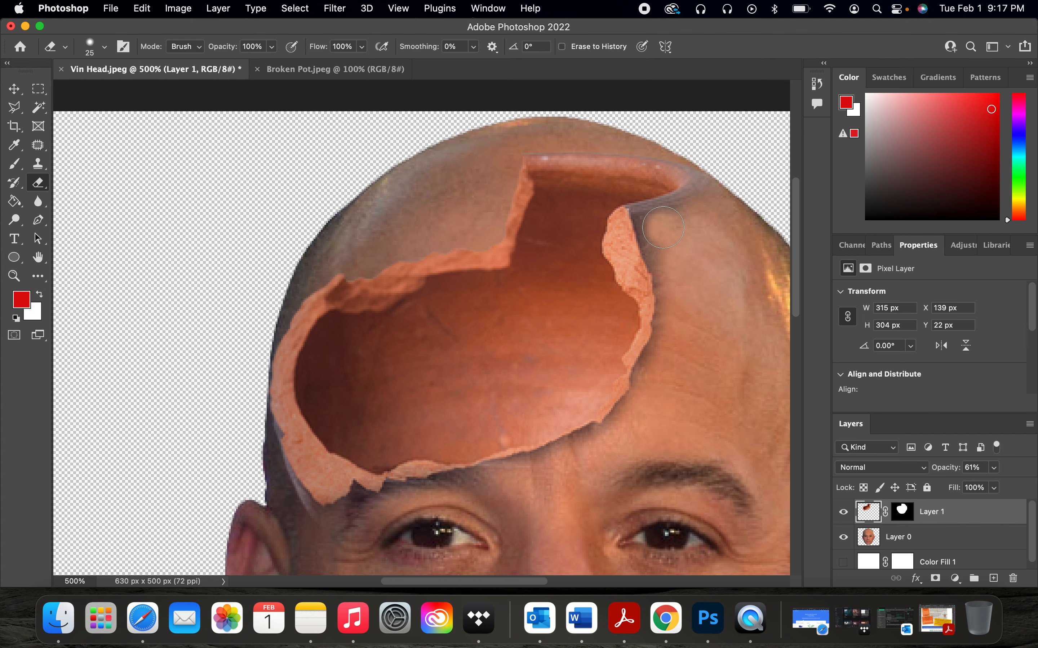
left_click(665, 238)
left_click(669, 256)
left_click(659, 229)
left_click(654, 225)
left_click(683, 224)
left_click(703, 205)
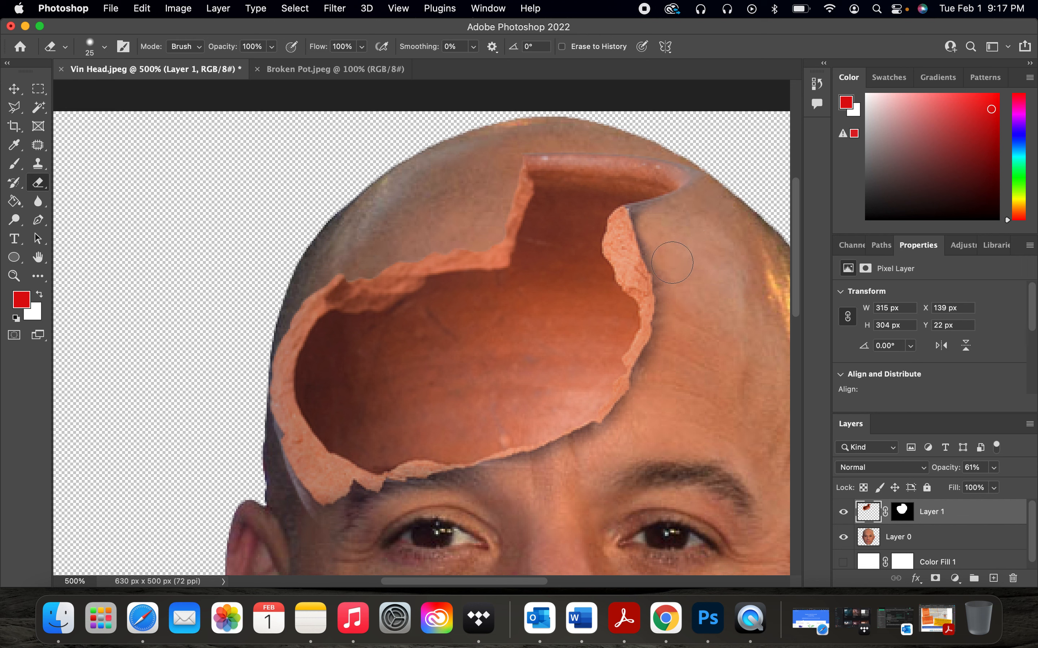
left_click(678, 278)
left_click(675, 322)
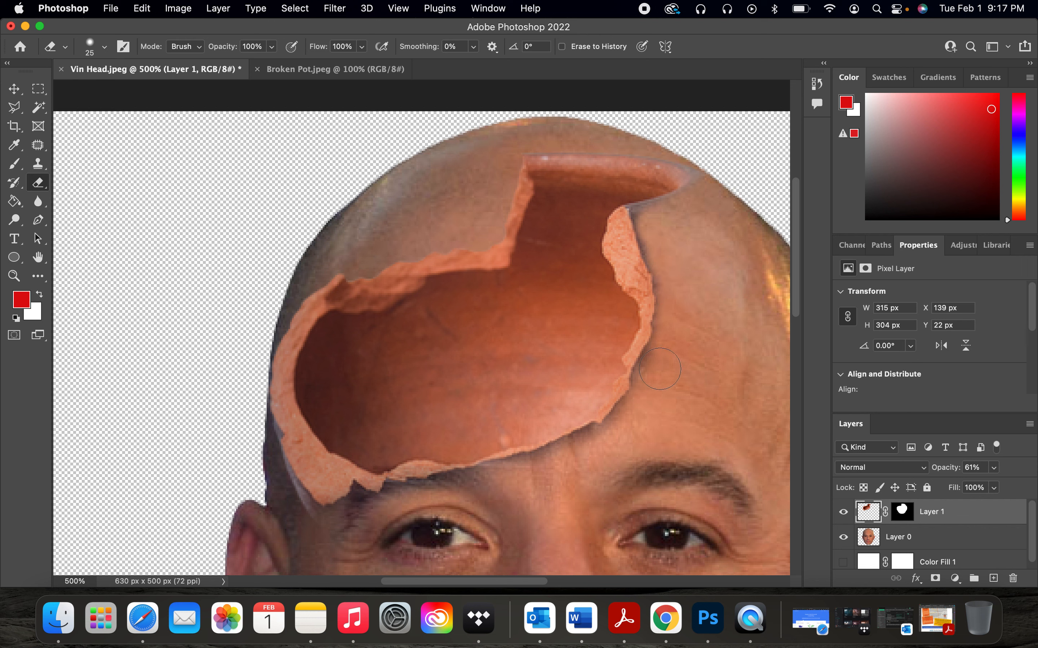
Step: Erase the leftover pot edges along the shard's lower rim near the left temple
left_click(639, 411)
left_click(595, 448)
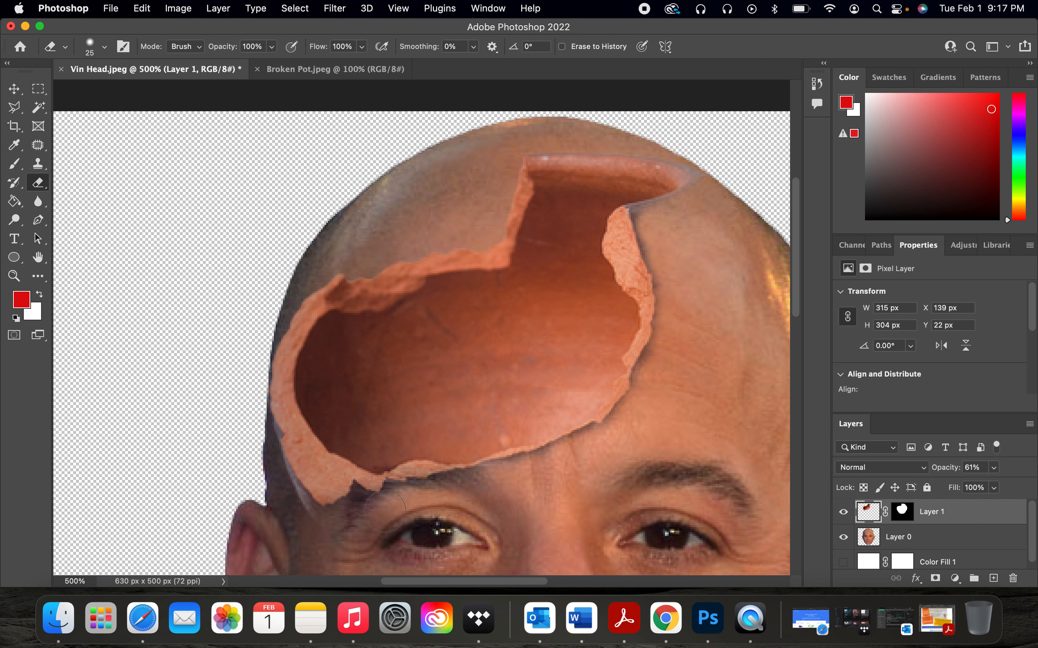
left_click_drag(348, 518, 336, 523)
left_click(320, 526)
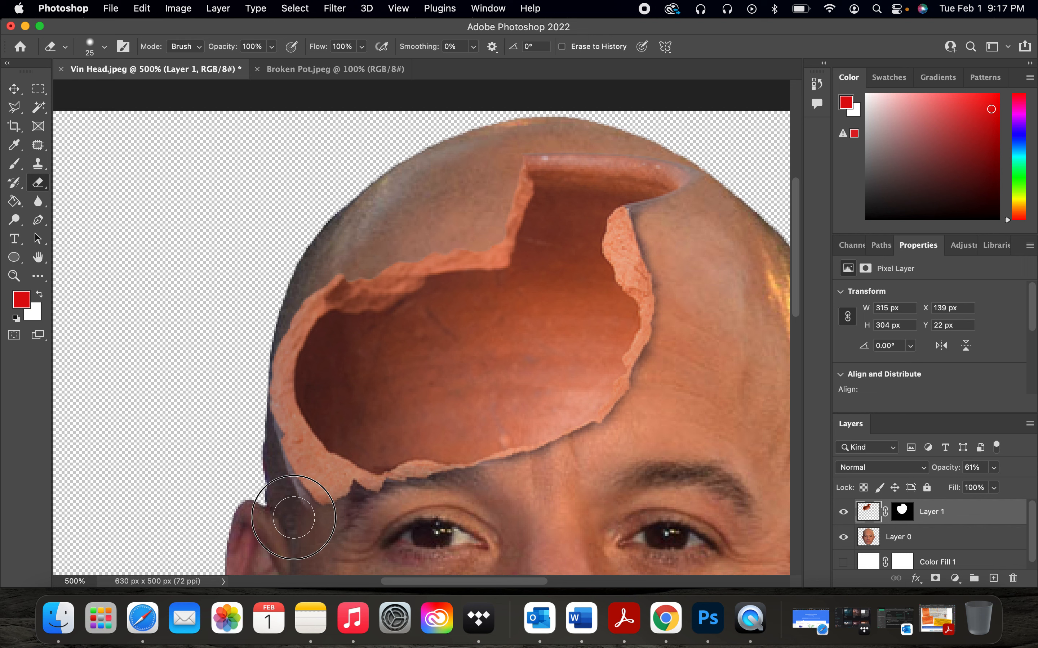
left_click(288, 509)
left_click(285, 504)
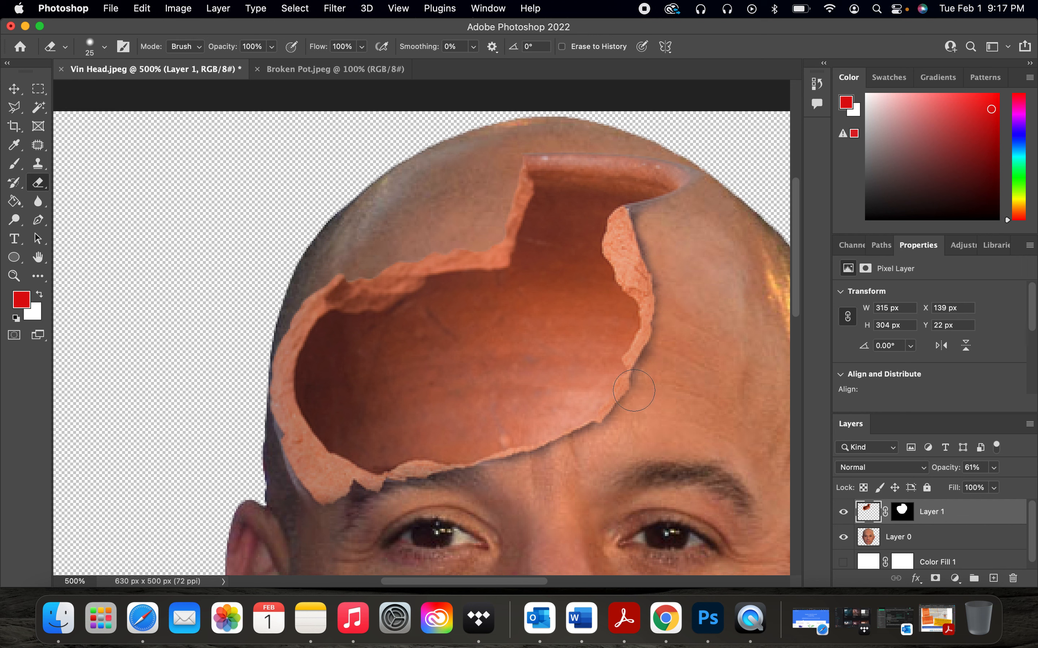
Step: Restore the pot layer's opacity to 100%
key("super+minus")
key("super+minus")
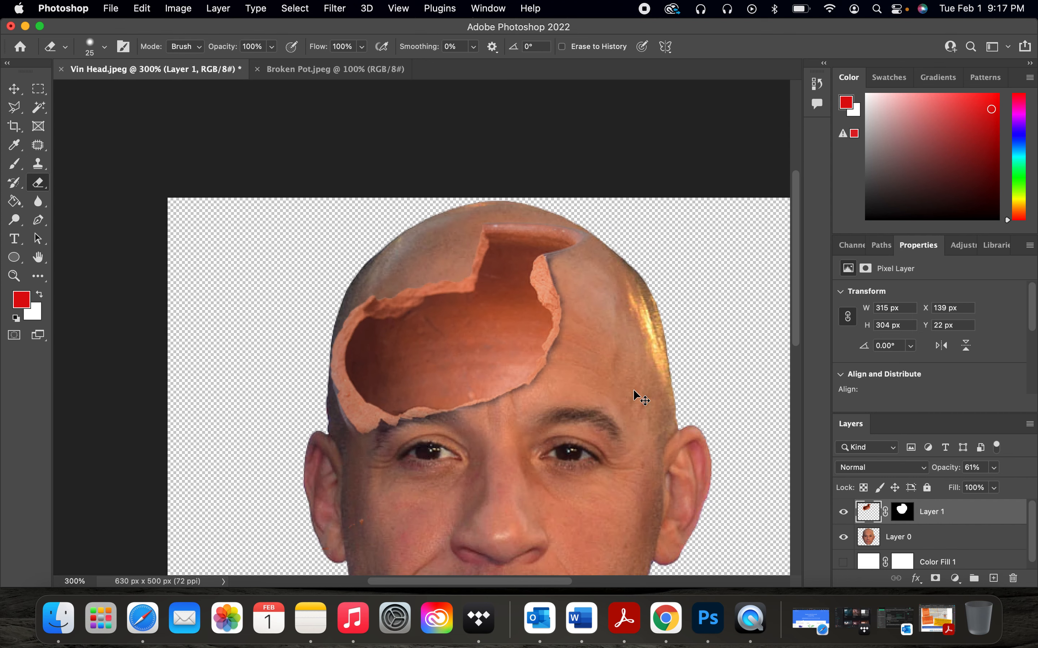
key("super+minus")
scroll(634, 391, "down", 3)
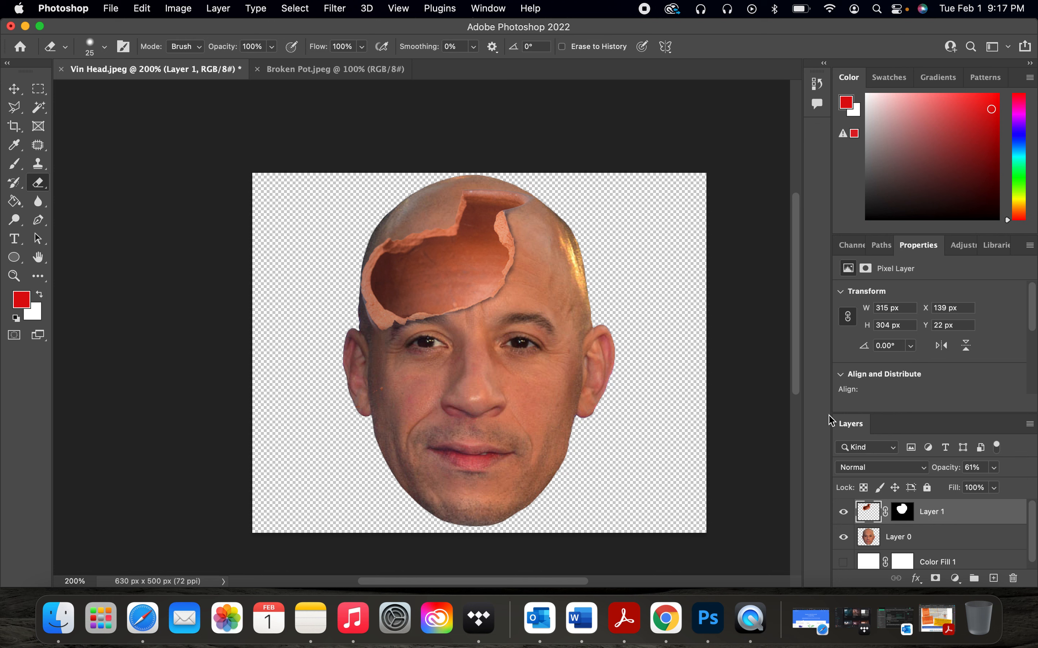
left_click(993, 469)
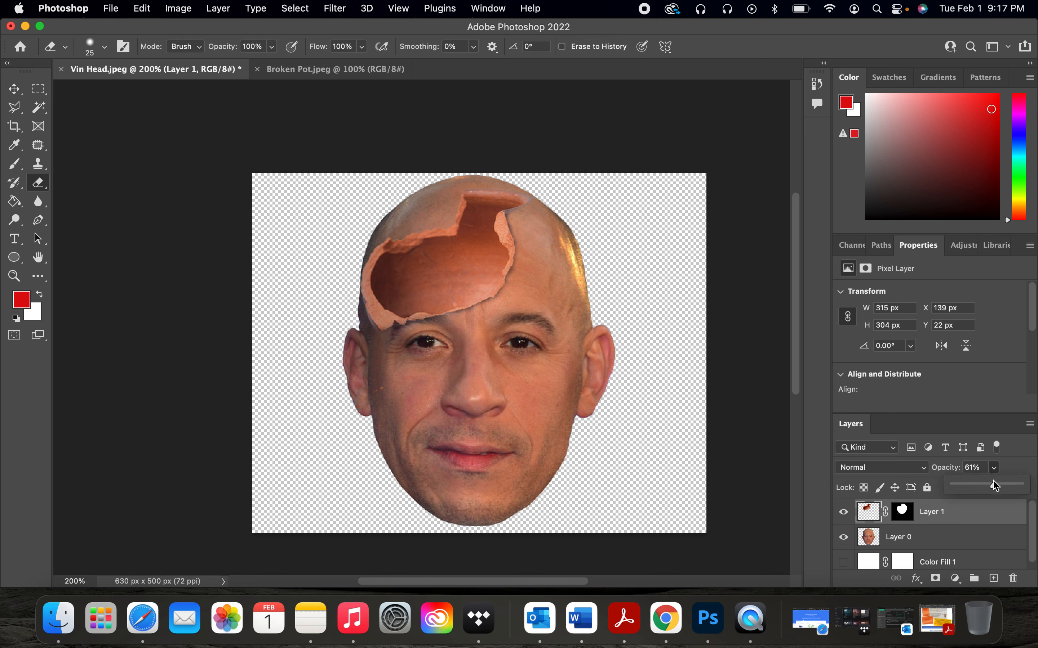
left_click_drag(995, 488, 1037, 489)
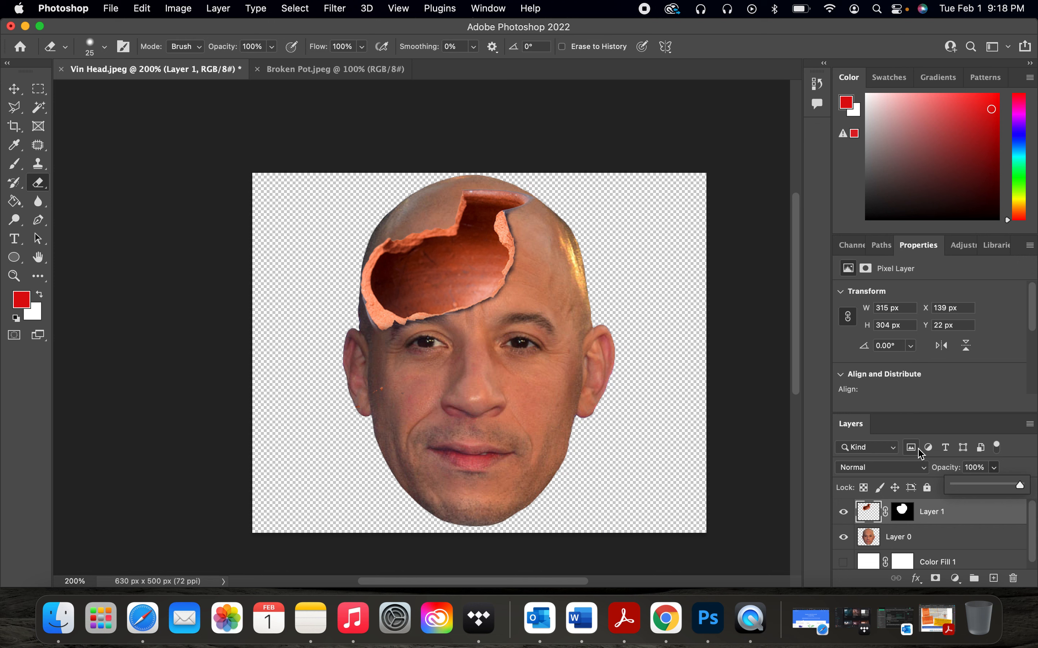
left_click(1013, 473)
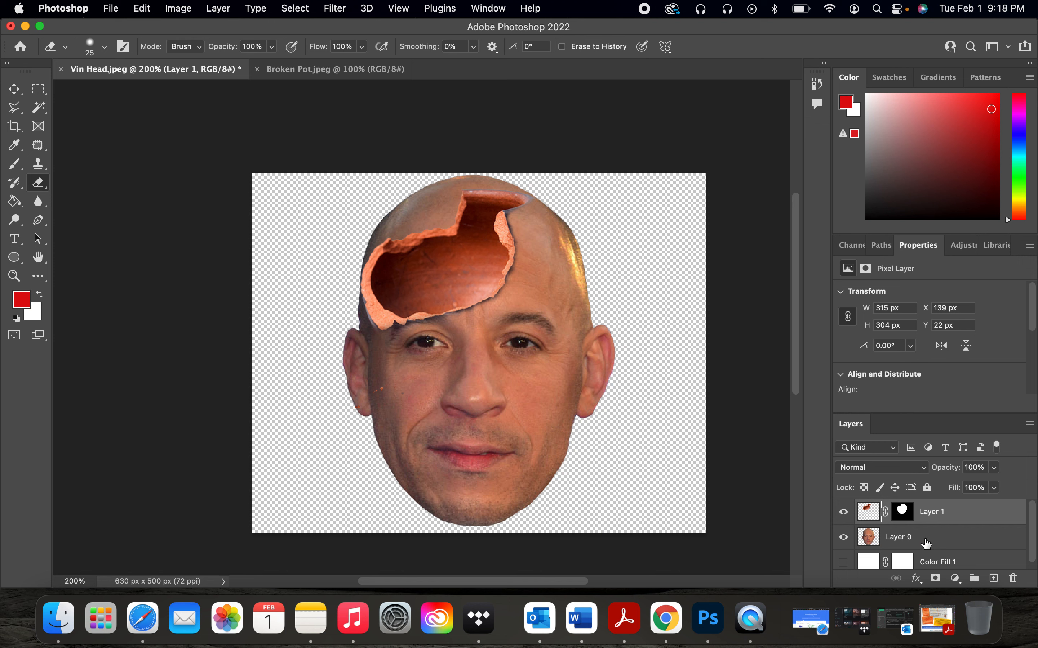
Step: Select the head layer and erase the scalp above the pot's left rim with an 81 px eraser, undoing the last stroke
left_click(938, 542)
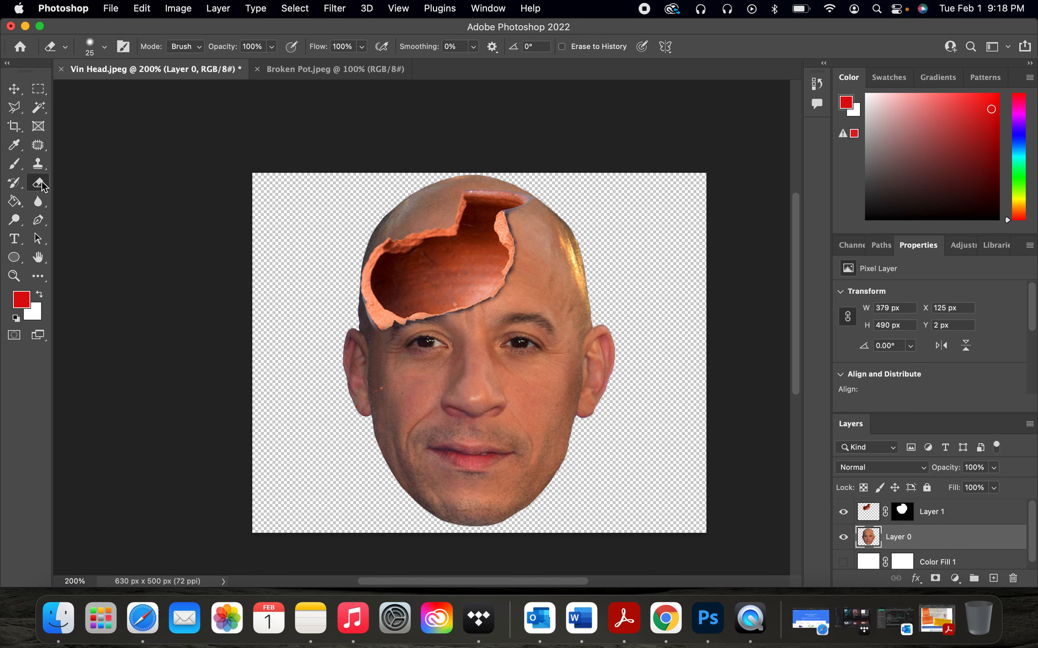
left_click(102, 48)
left_click(107, 85)
left_click_drag(116, 92, 120, 92)
left_click(104, 48)
mouse_move(393, 202)
left_mouse_down()
mouse_move(397, 213)
mouse_move(401, 202)
mouse_move(437, 195)
mouse_move(444, 174)
mouse_move(418, 192)
left_mouse_up()
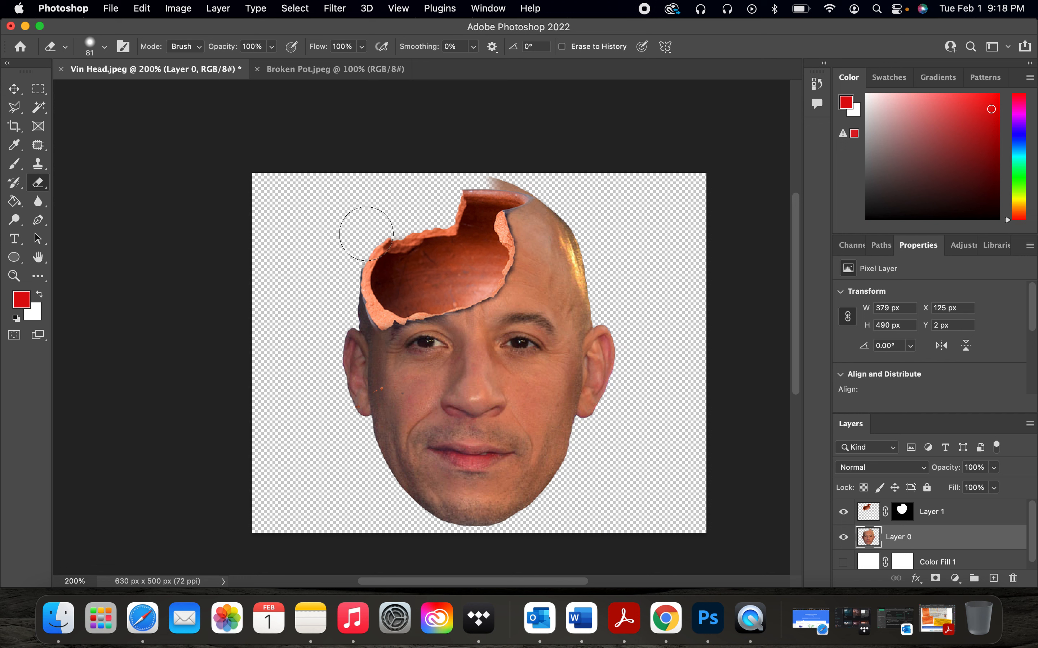
left_click_drag(454, 189, 521, 182)
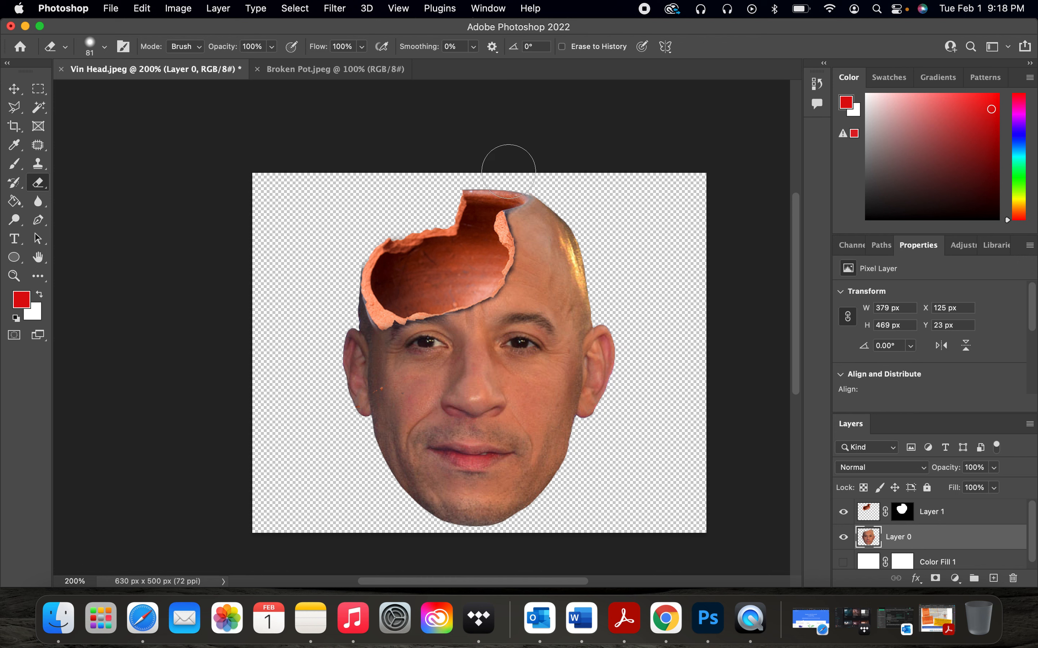
key("super+z")
Step: Show the Color Fill 1 layer and set up the Gradient tool as a radial black-to-white gradient
scroll(926, 560, "down", 1)
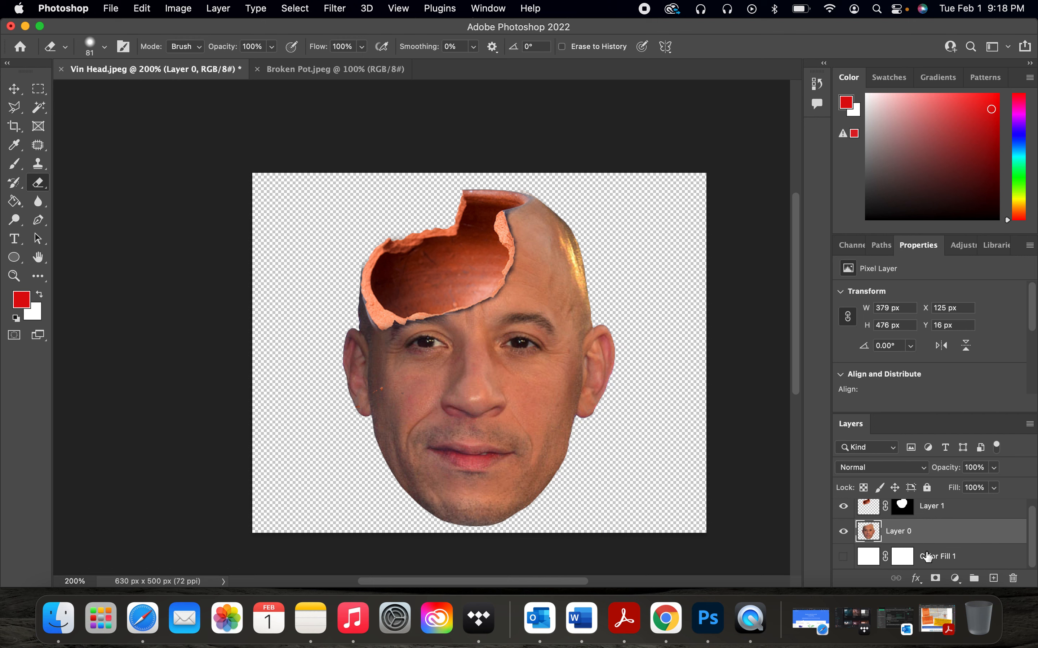
left_click(843, 560)
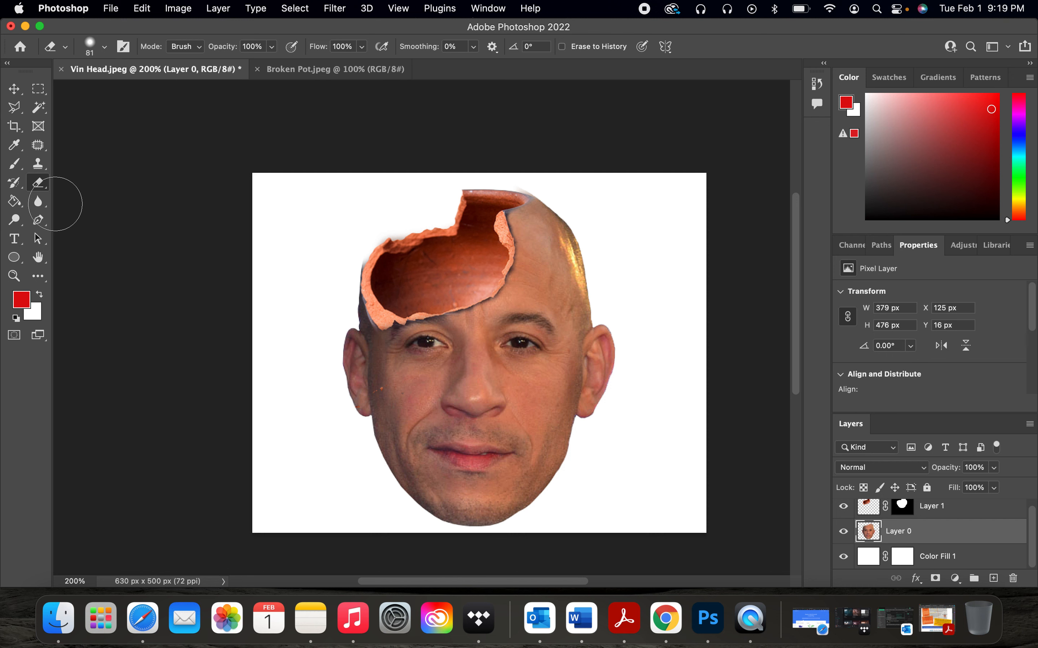
right_click(17, 207)
left_click(60, 200)
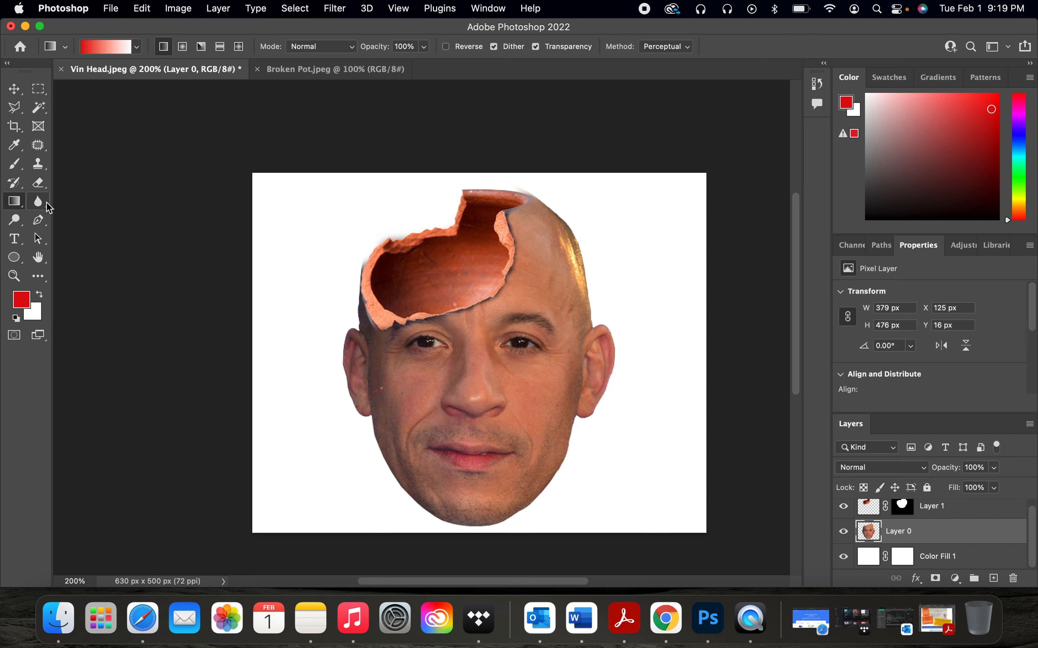
right_click(20, 203)
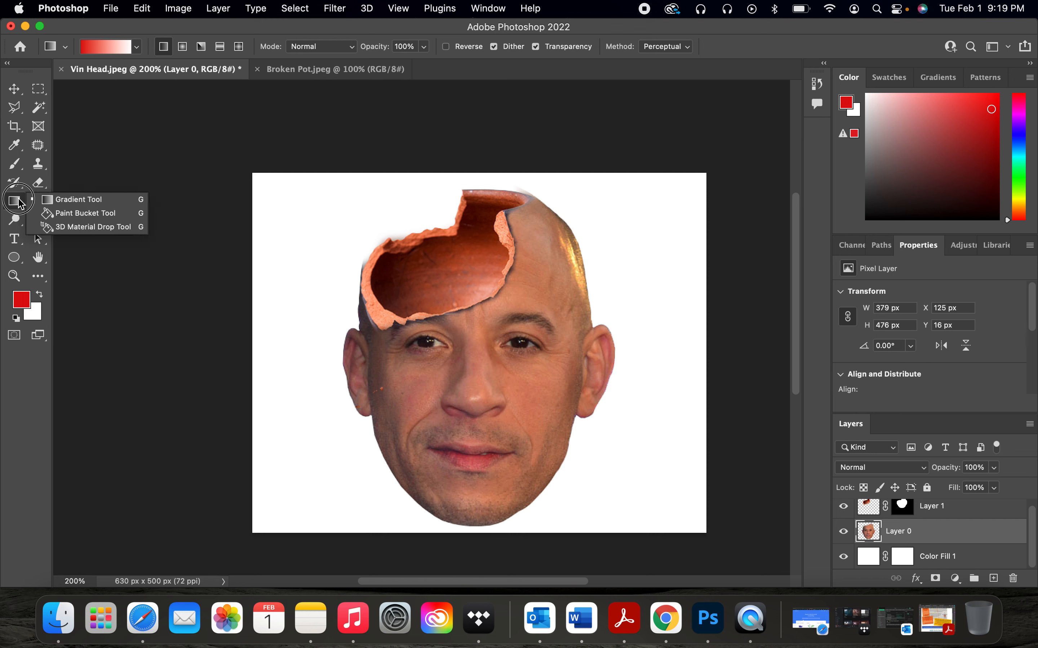
left_click(69, 200)
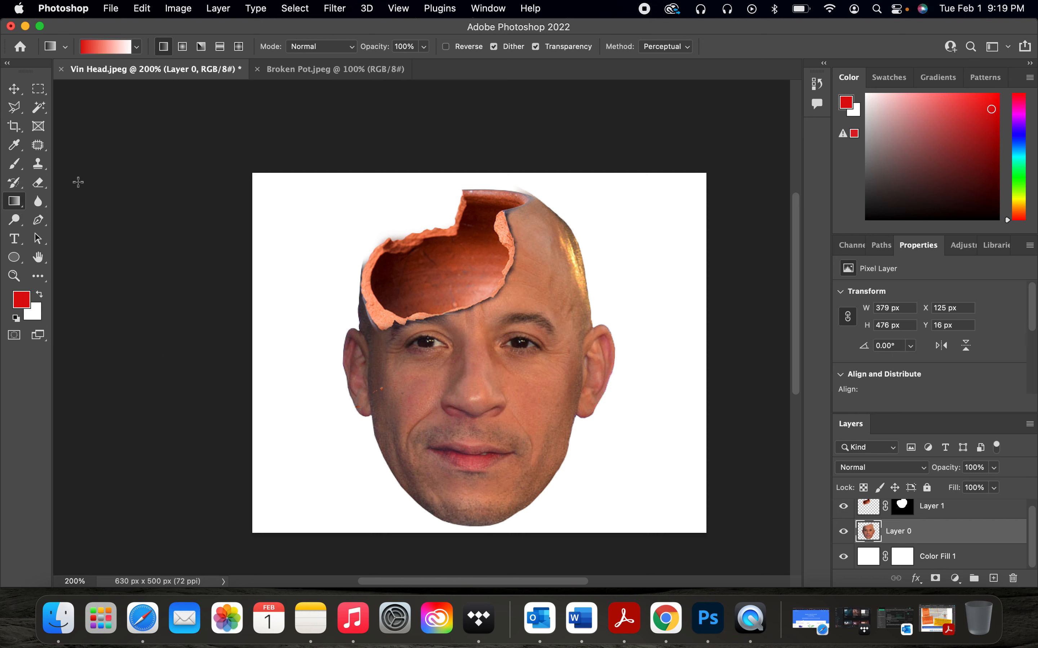
left_click(15, 318)
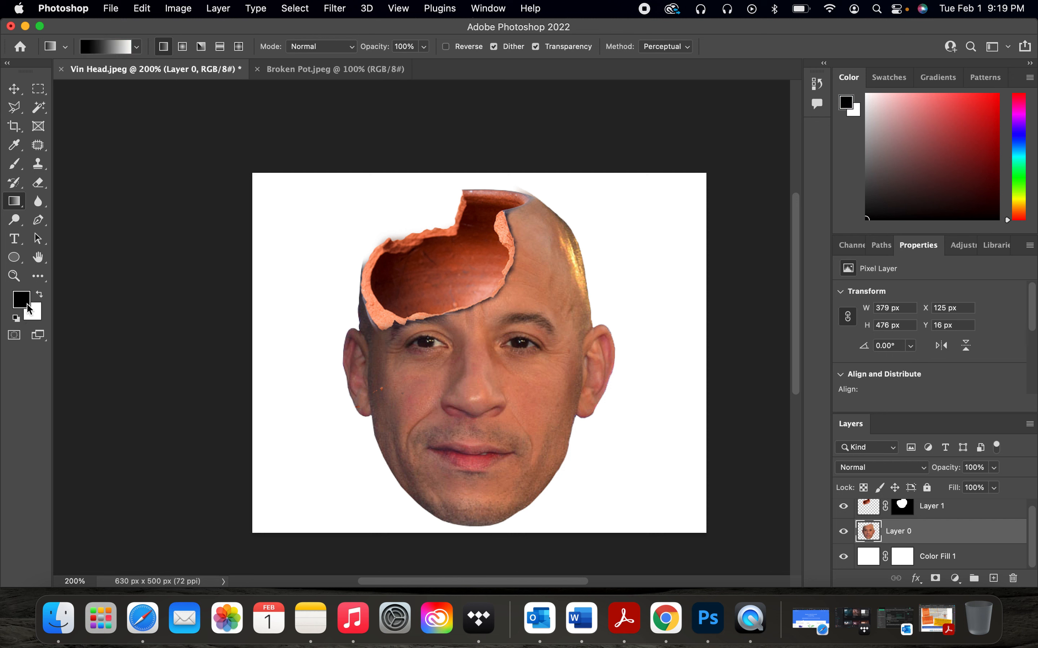
left_click(183, 46)
Step: Draw a radial gradient on the head layer and undo it
mouse_move(479, 358)
left_mouse_down()
mouse_move(445, 344)
mouse_move(296, 225)
left_mouse_up()
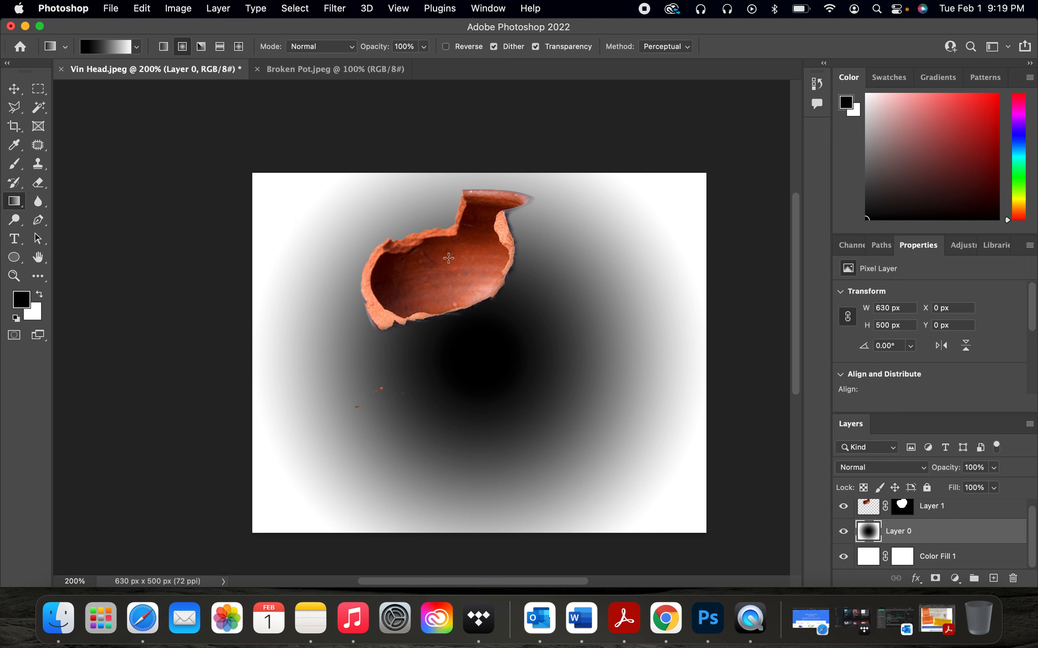
key("super+z")
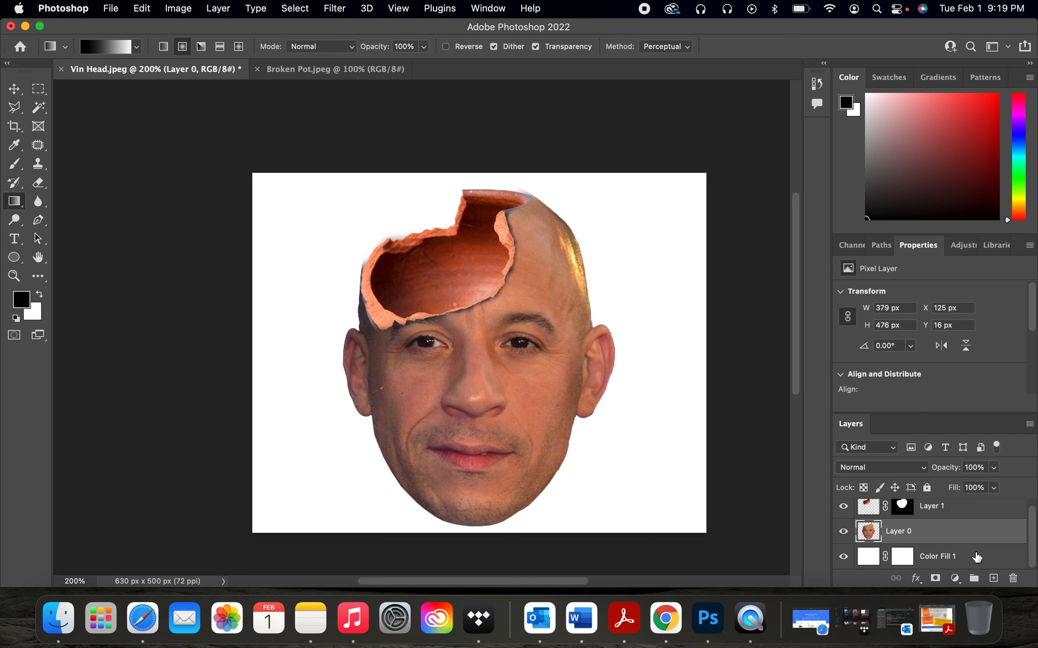
Step: Select the Color Fill 1 layer and draw a radial gradient from the face centre toward the upper-left corner
left_click(976, 557)
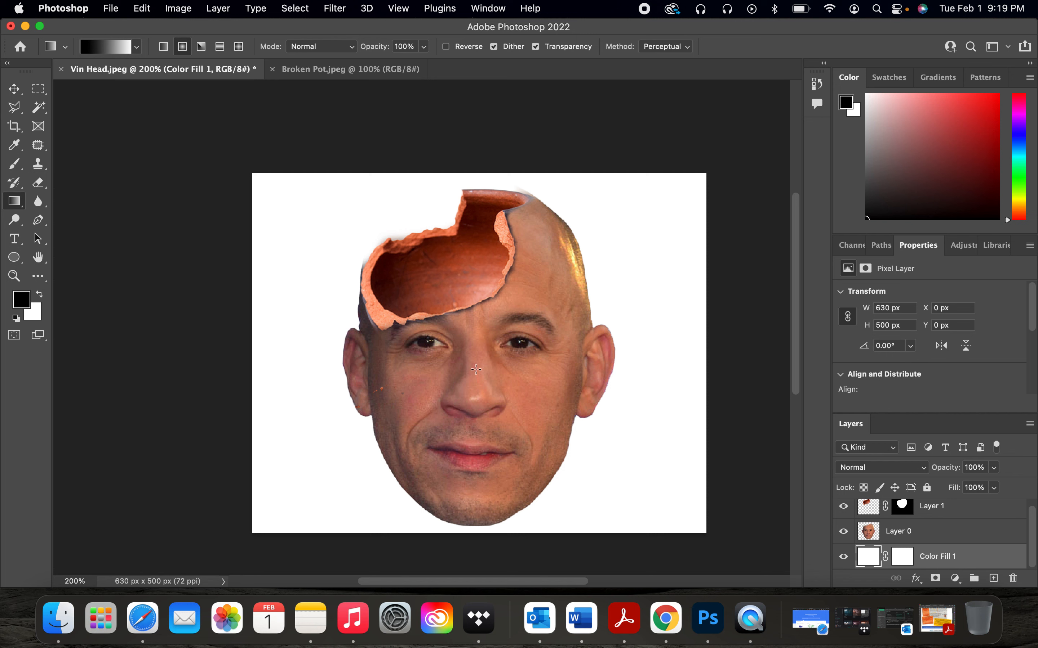
left_click_drag(476, 369, 297, 233)
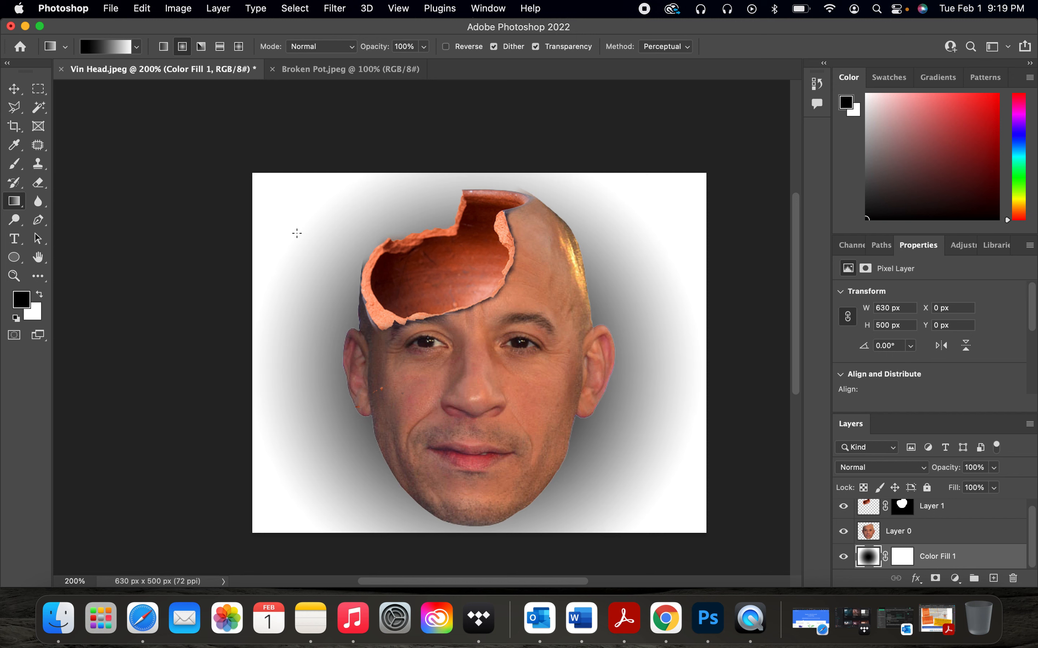